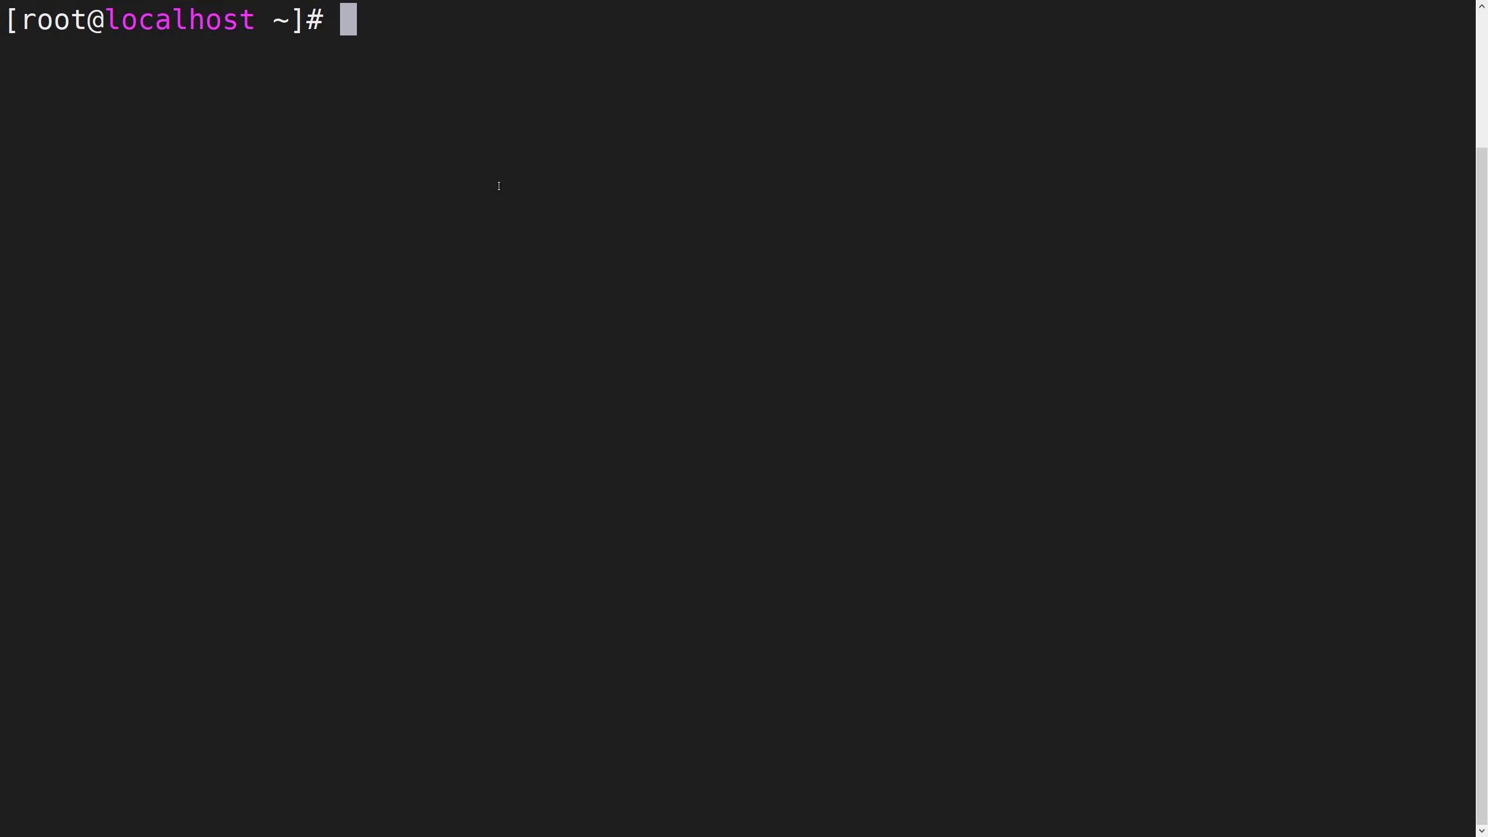
pyautogui.write('rpm -Uvh https://repo.zabbix.com/zabbix/5.4/rhel/8/x86_64/zabbix-release-5.4-1.el8.noarch.rpm')
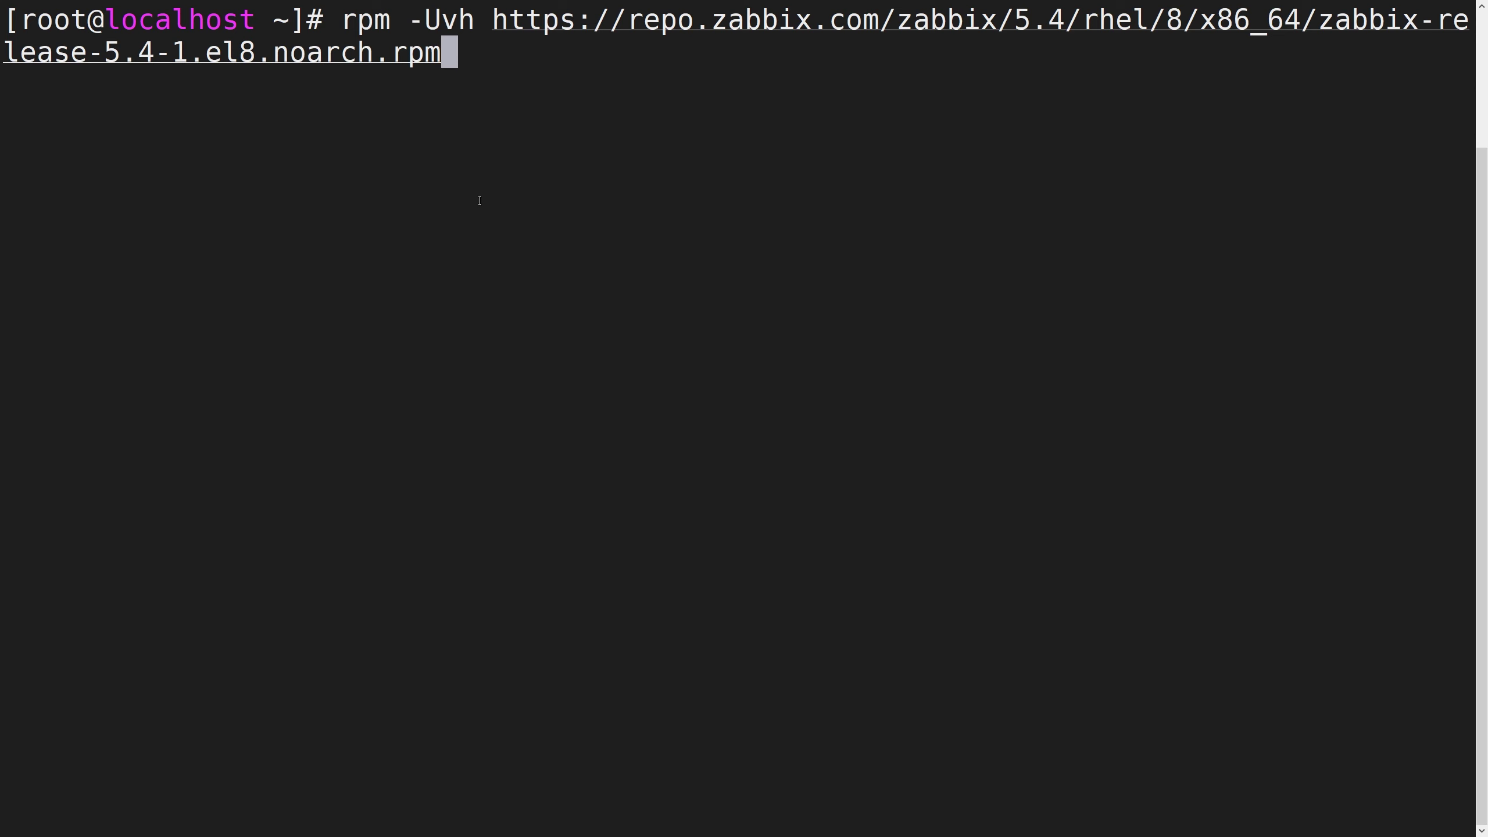
# Install the zabbix-release 5.4 repository with rpm, then zabbix-agent with dnf
pyautogui.press('Return')
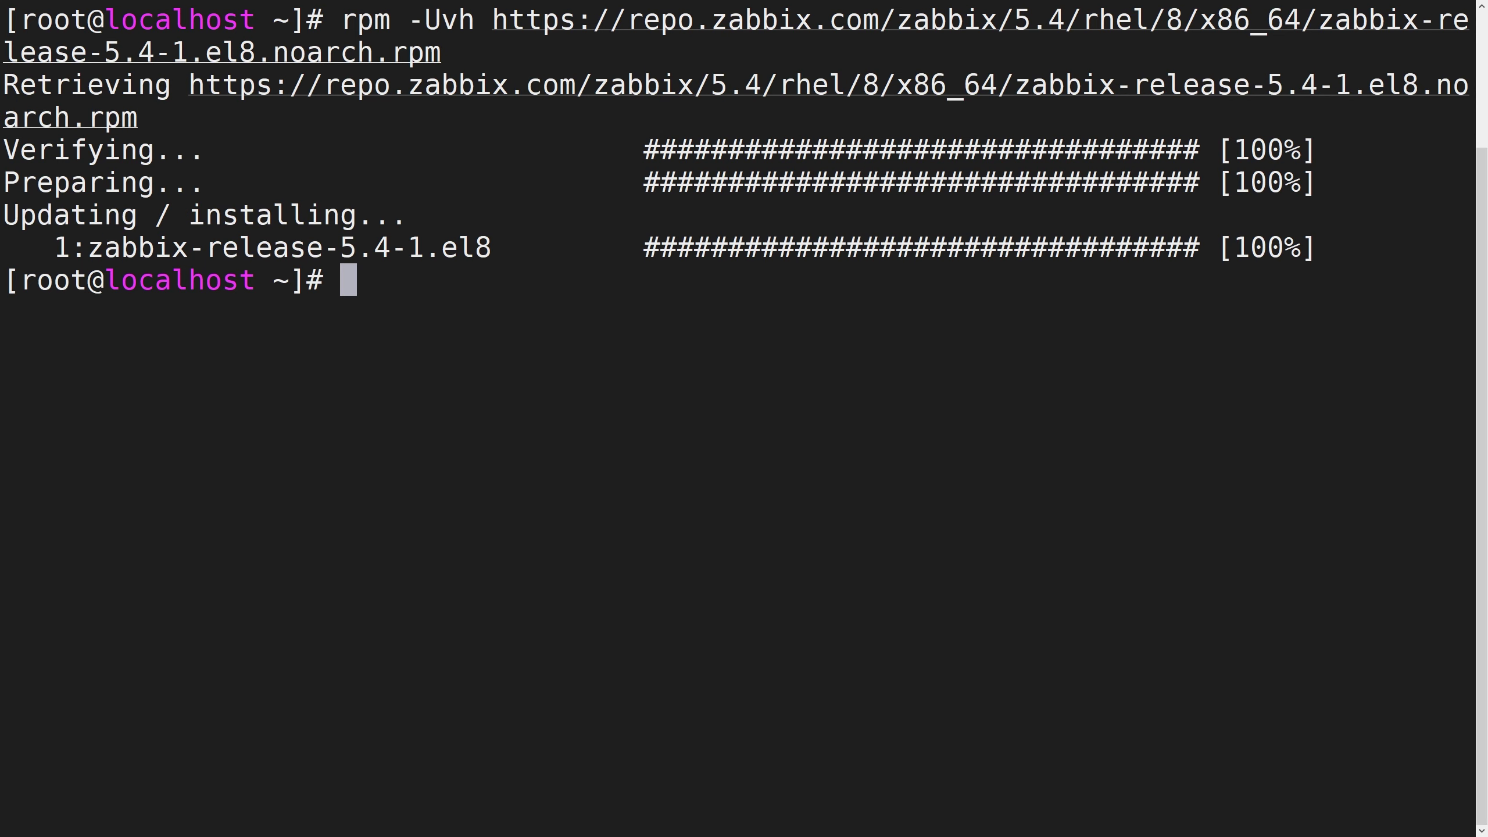
pyautogui.write('dnf install zabbix-agent -y')
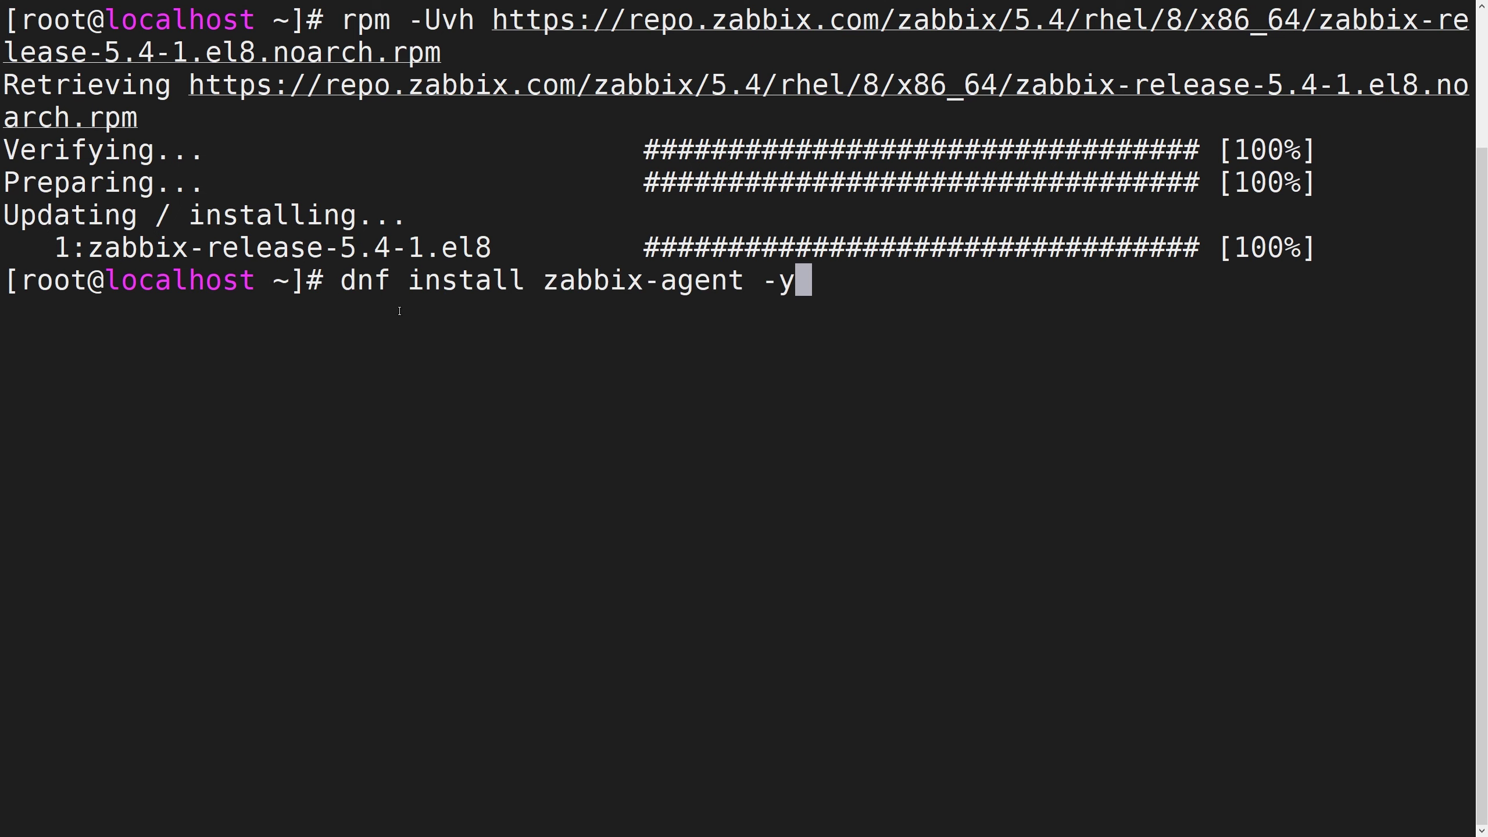
pyautogui.press('Return')
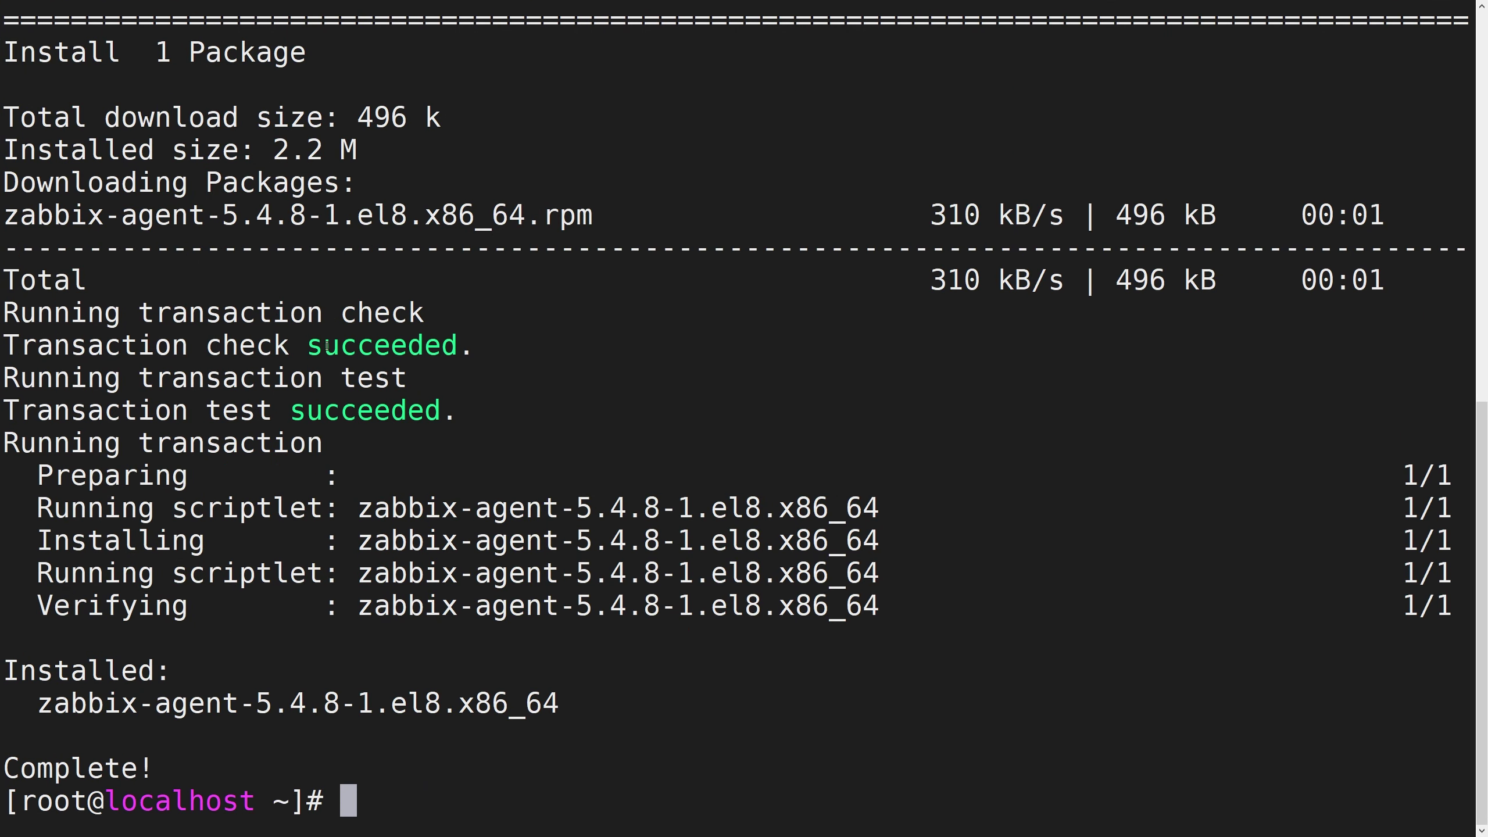
pyautogui.write('vi ')
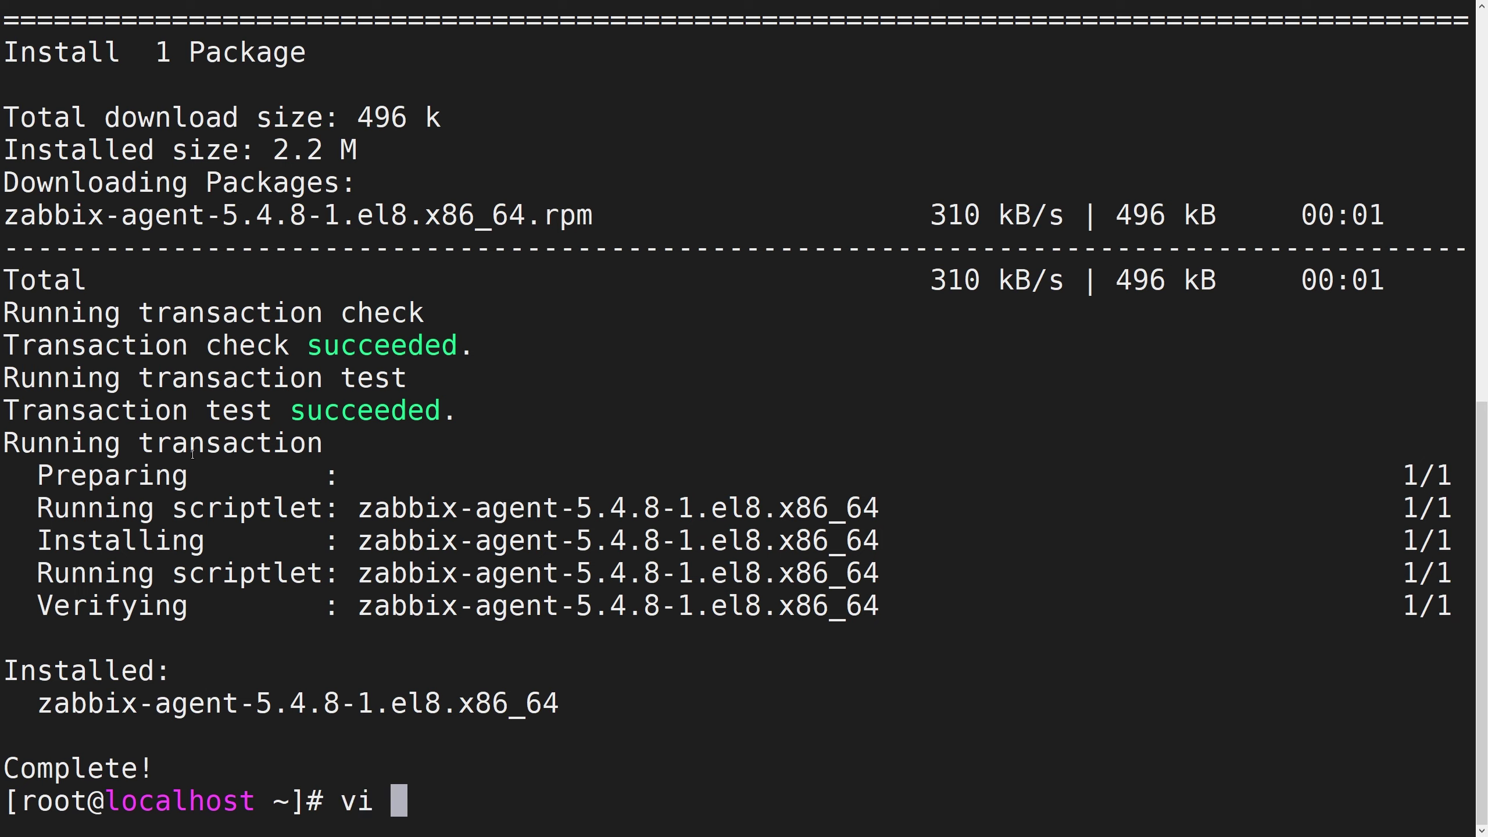
pyautogui.write('/etc/za')
# Open /etc/zabbix/zabbix_agentd.conf in vi
pyautogui.press('Tab')
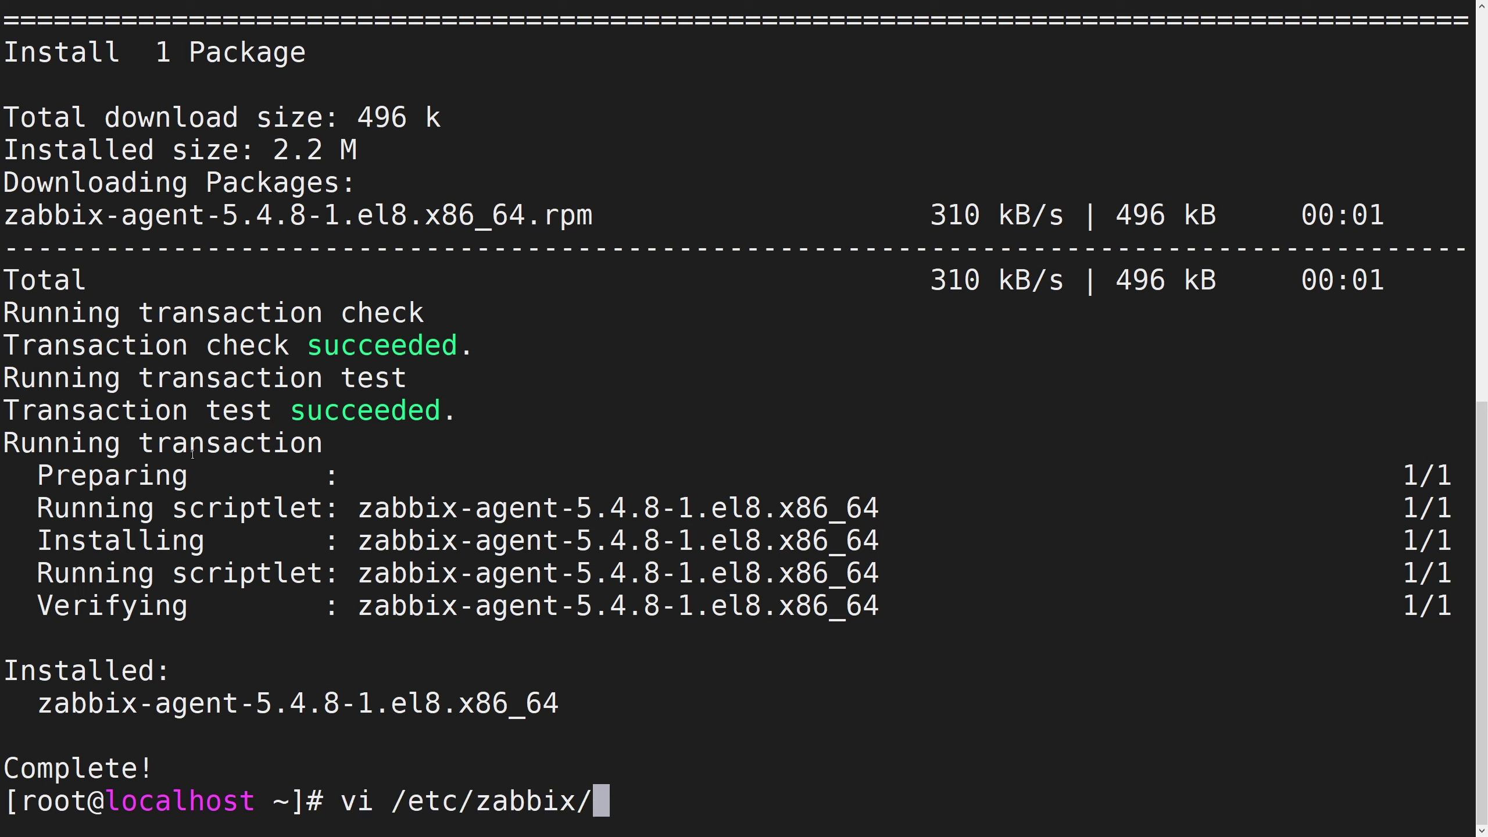
pyautogui.write('z')
pyautogui.press('Tab')
pyautogui.write('c')
pyautogui.press('Tab')
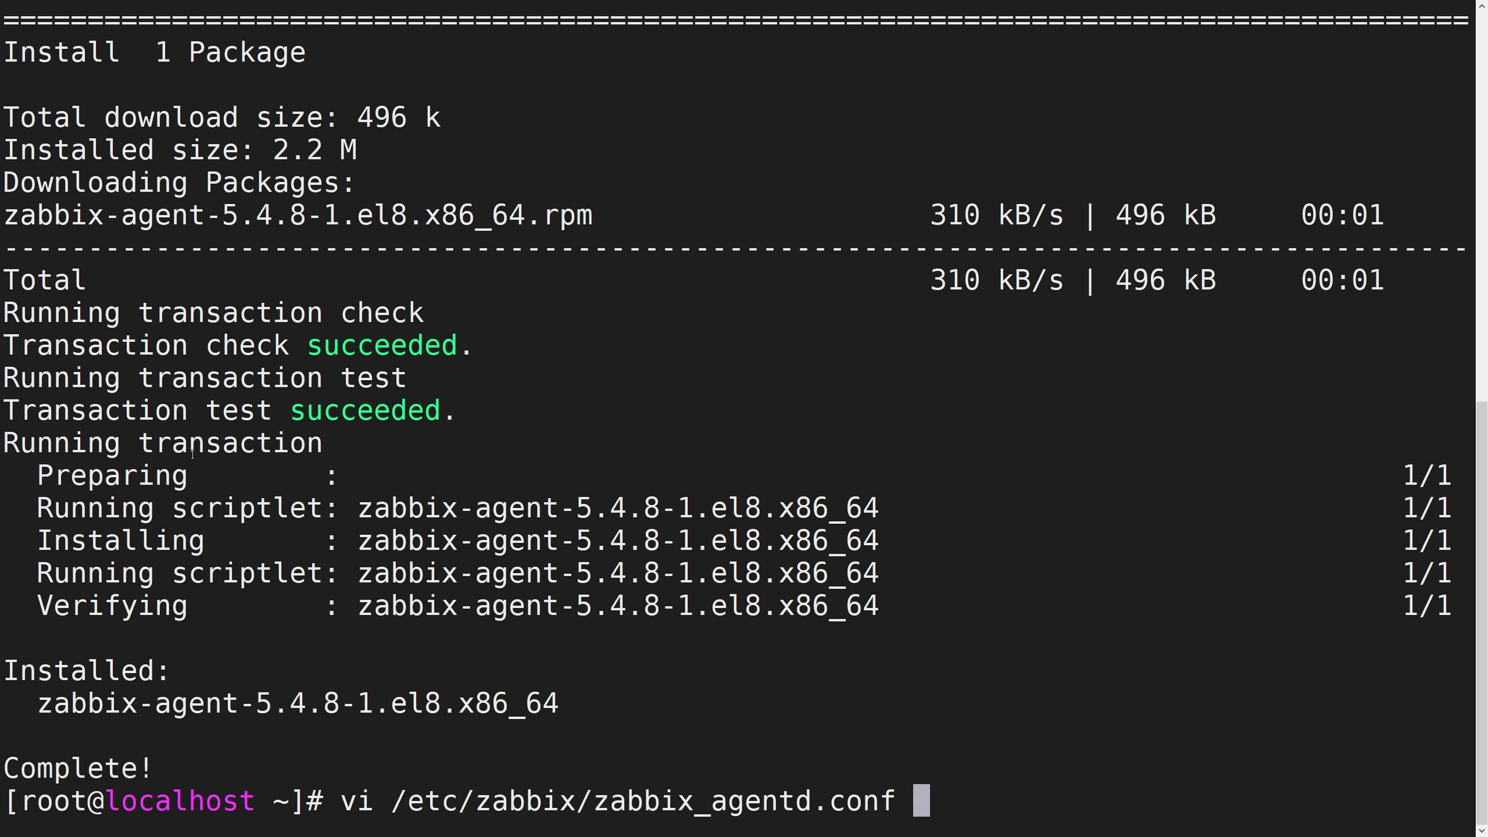
pyautogui.press('Return')
pyautogui.write('/S')
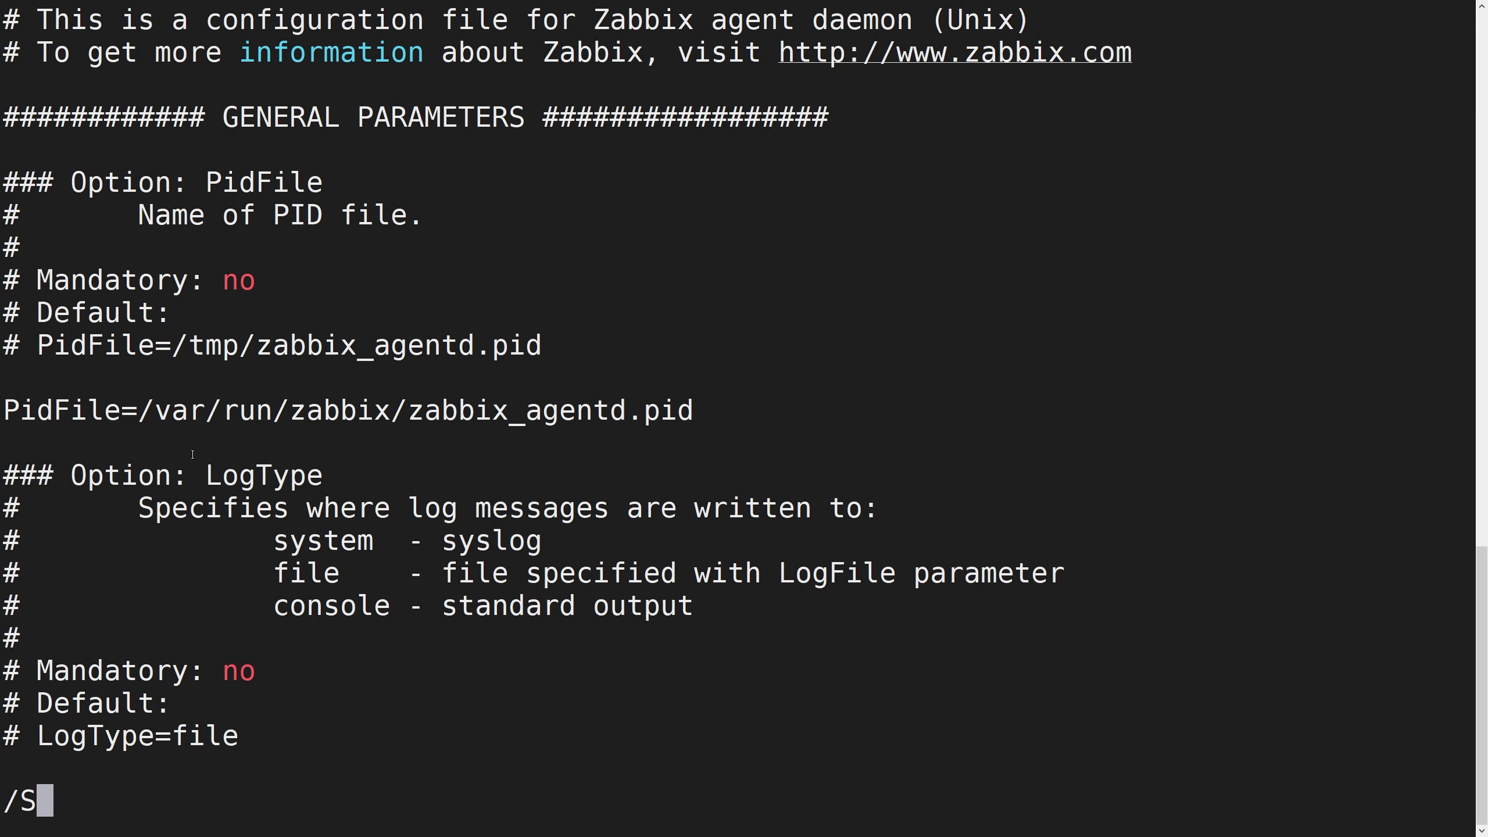
pyautogui.write('erver')
# Change the Server line from 127.0.0.1 to 192.168.1.79
pyautogui.press('Return')
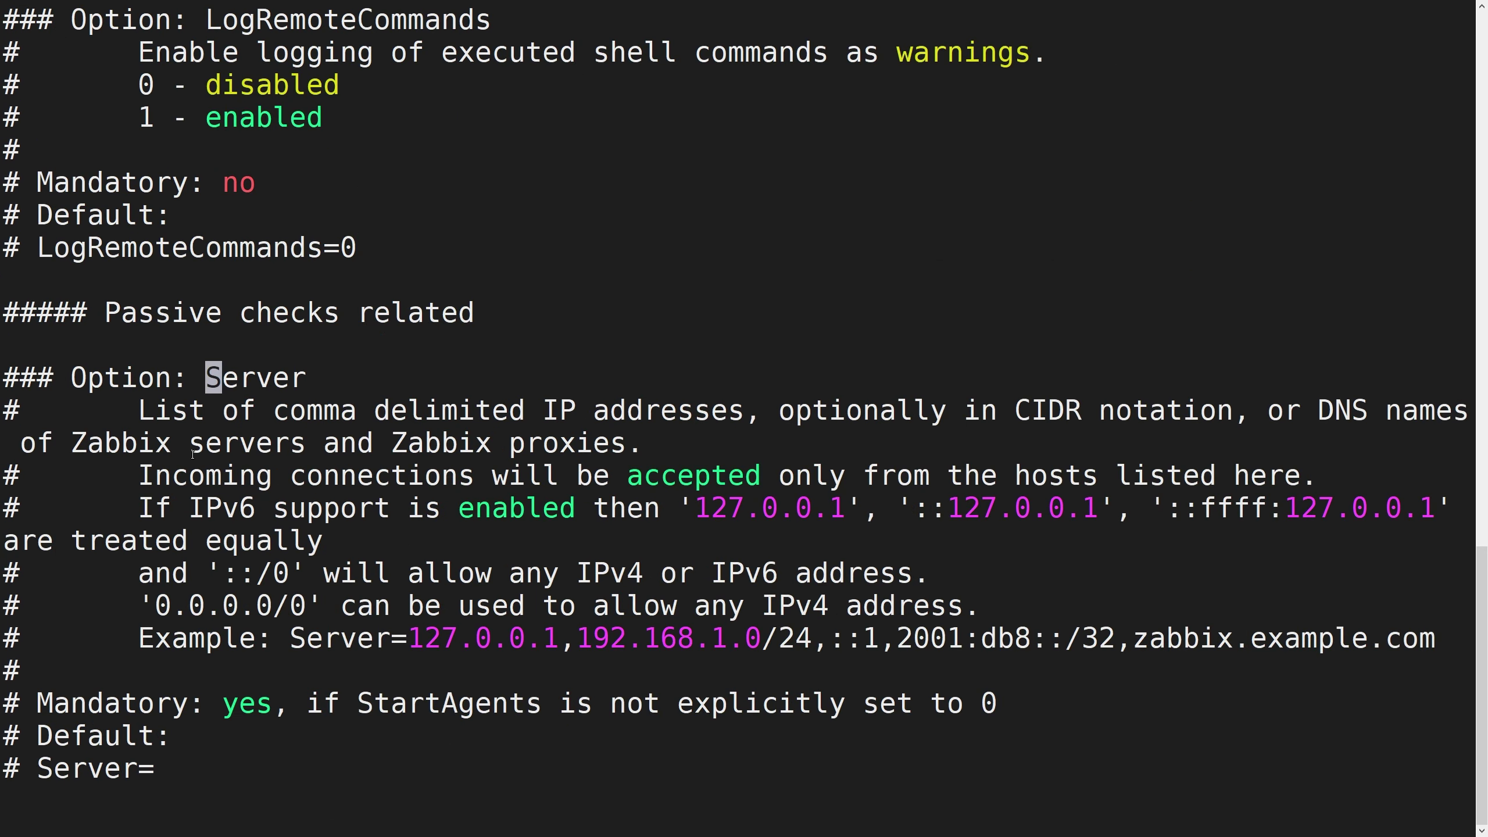
pyautogui.press('Down')
pyautogui.press('Down')
pyautogui.press('Down')
pyautogui.press('Down')
pyautogui.press('Down')
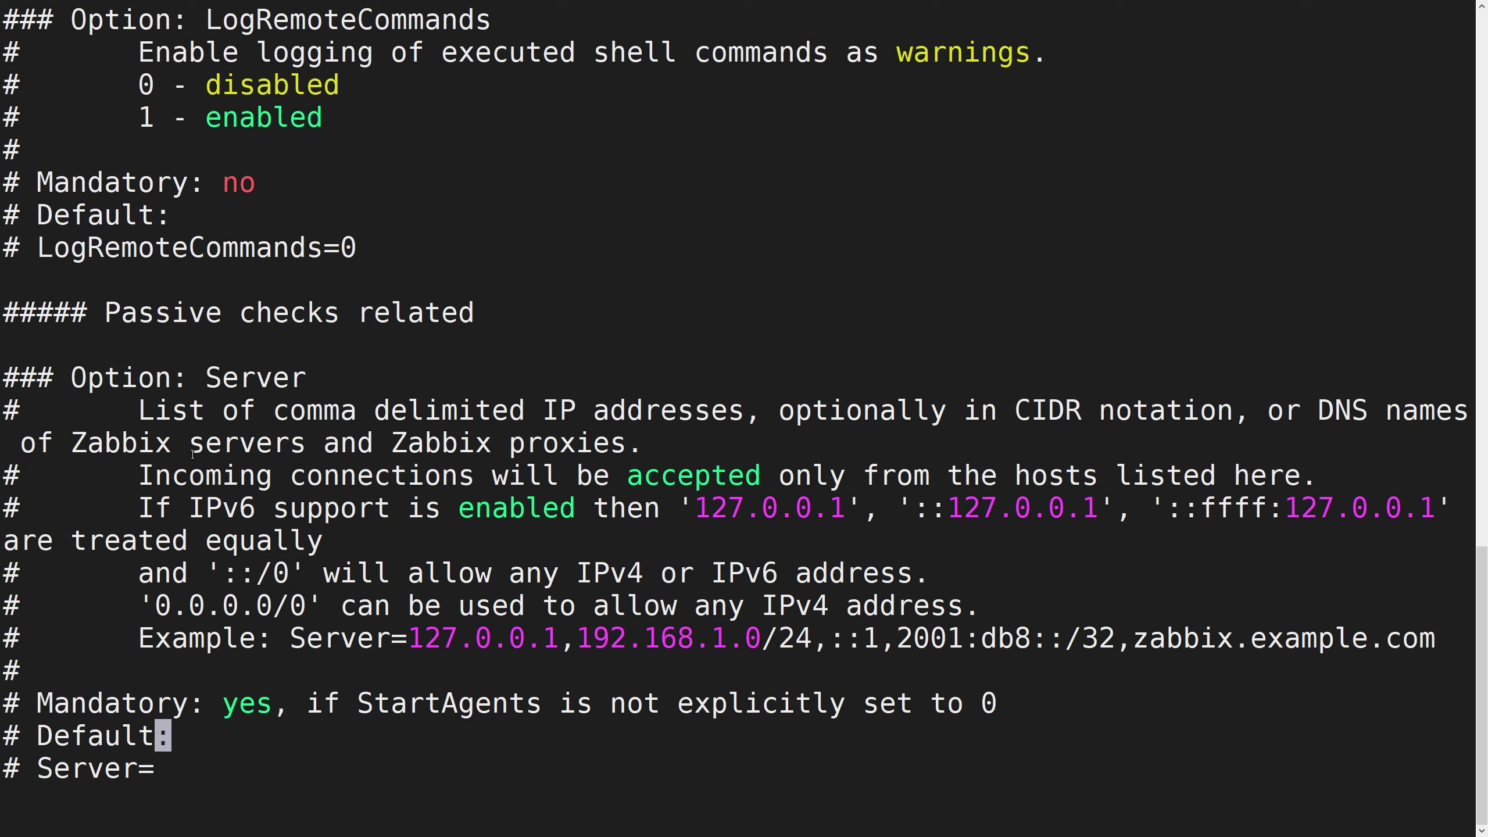
pyautogui.press('Down')
pyautogui.press('Down')
pyautogui.write('i Server=127.0.0.1')
pyautogui.press('Up')
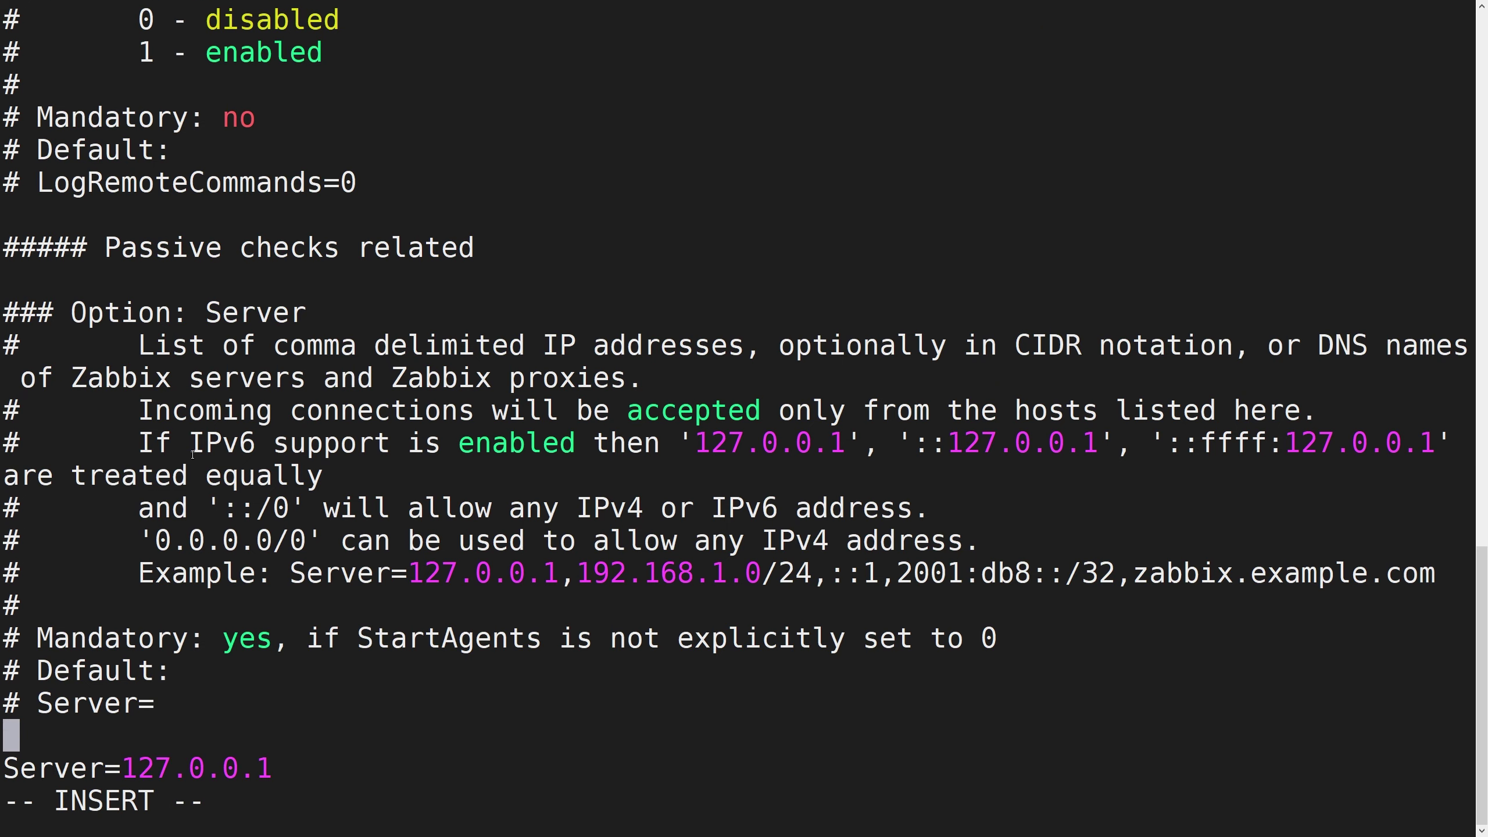
pyautogui.press('Down')
pyautogui.press('Right')
pyautogui.press('Right')
pyautogui.press('Right')
pyautogui.press('Right')
pyautogui.press('Right')
pyautogui.press('End')
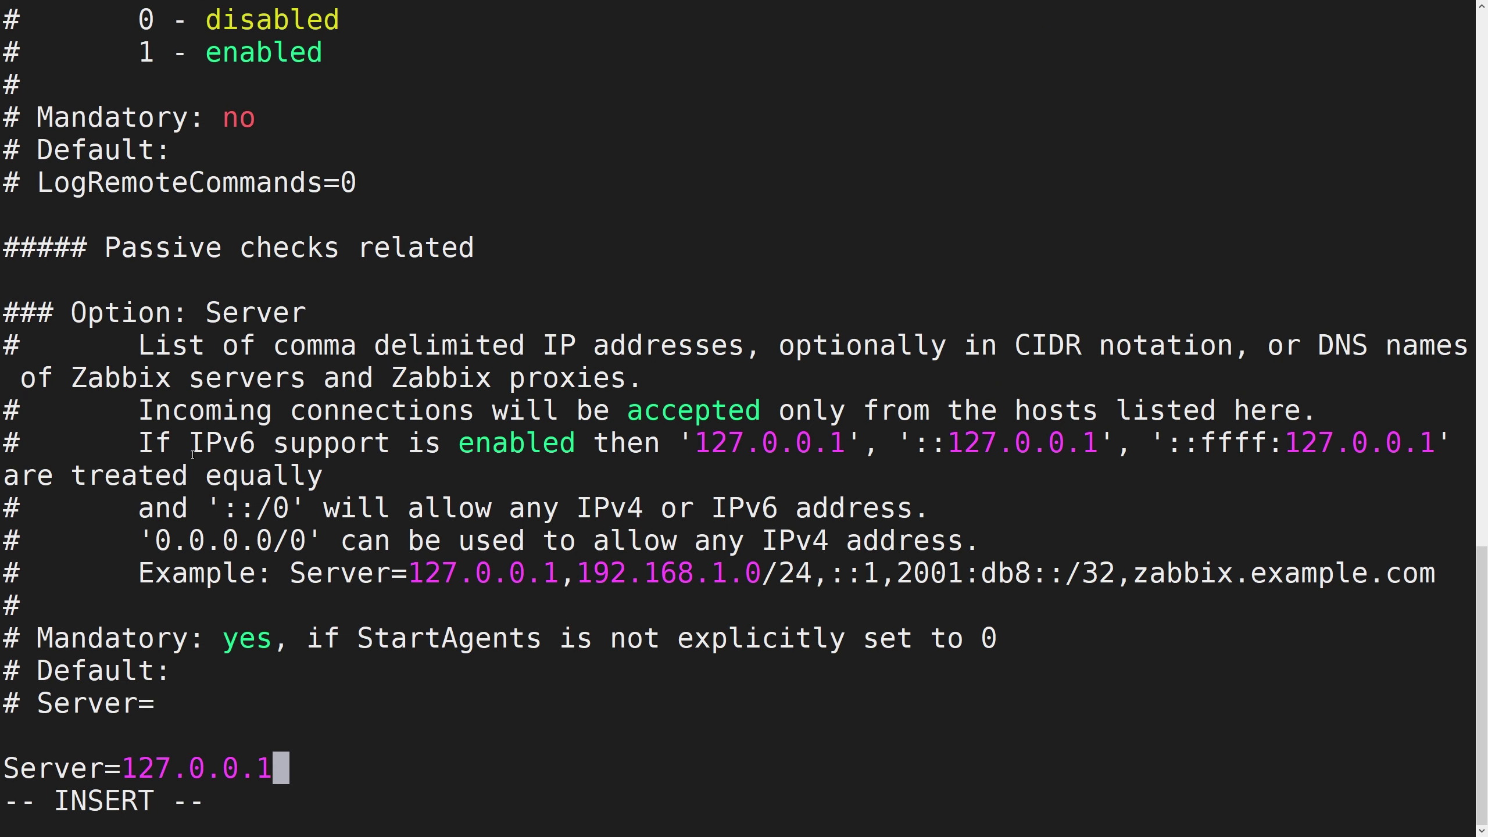
pyautogui.press('BackSpace')
pyautogui.press('BackSpace')
pyautogui.press('BackSpace')
pyautogui.press('BackSpace')
pyautogui.press('BackSpace')
pyautogui.press('BackSpace')
pyautogui.press('BackSpace')
pyautogui.press('BackSpace')
pyautogui.press('BackSpace')
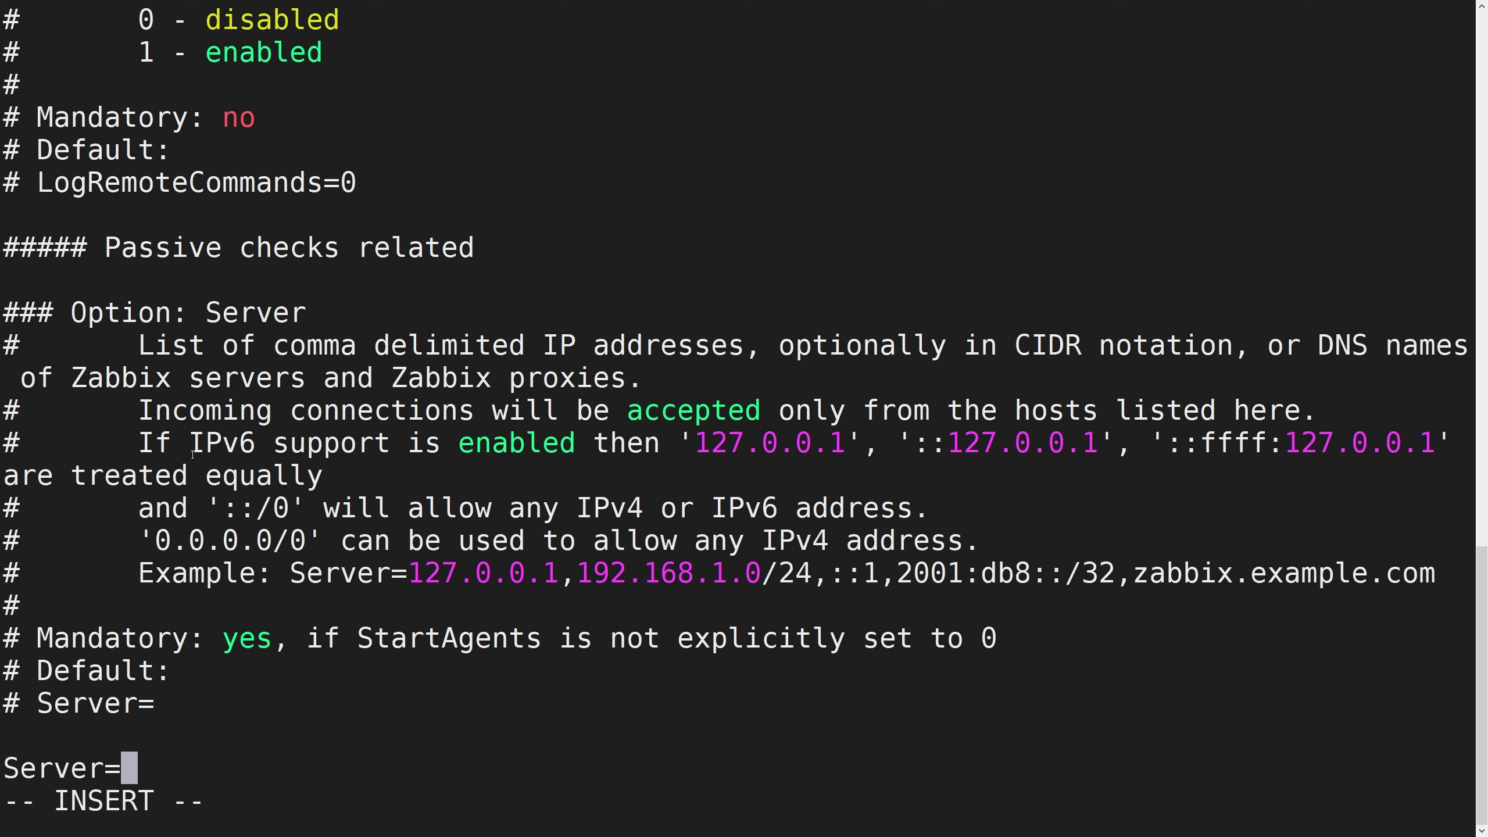
pyautogui.write('192.168.1.')
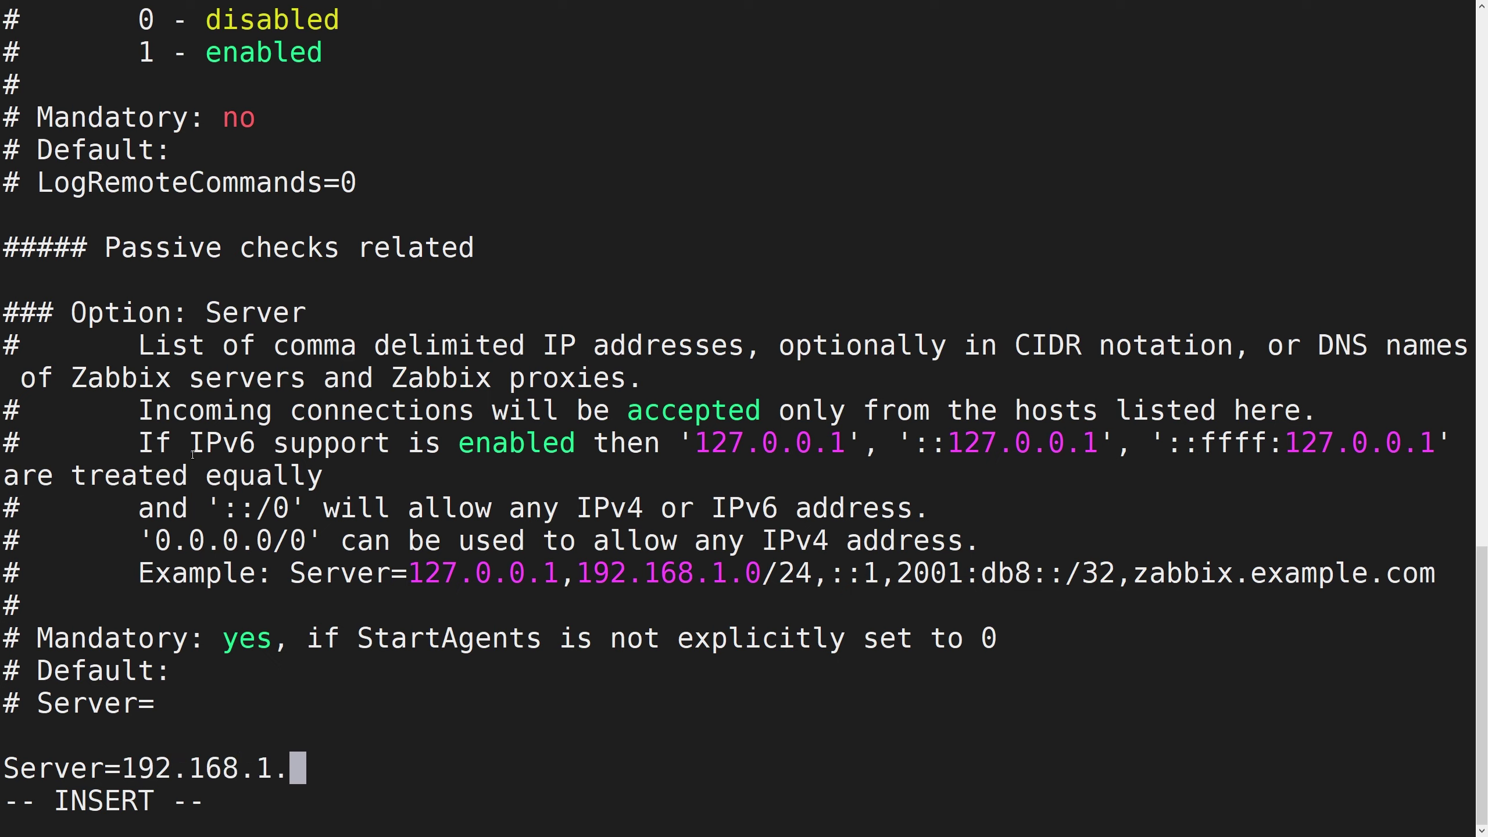
pyautogui.write('79')
pyautogui.press('Escape')
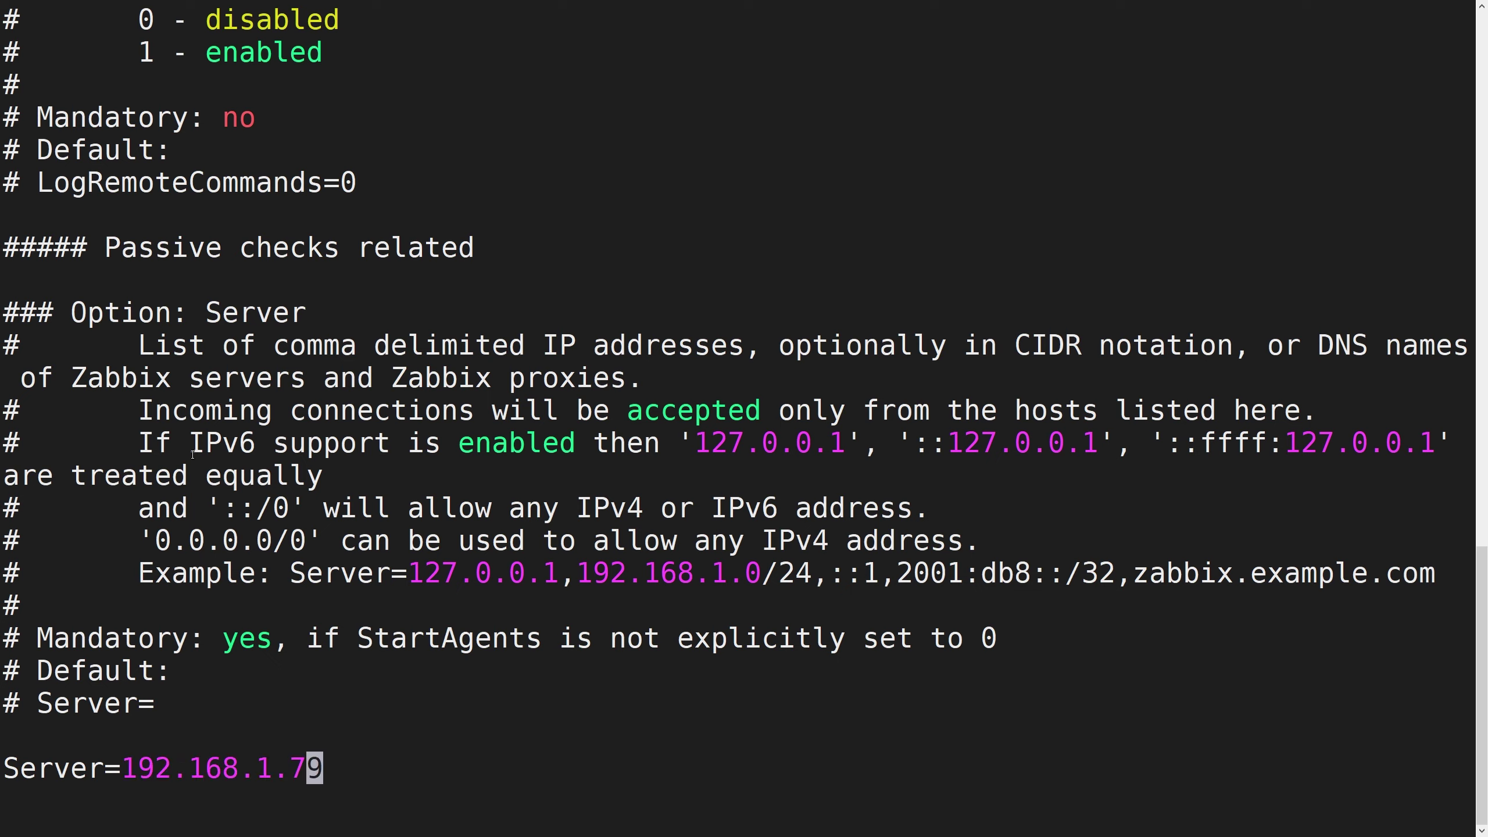
pyautogui.write('/ServerA')
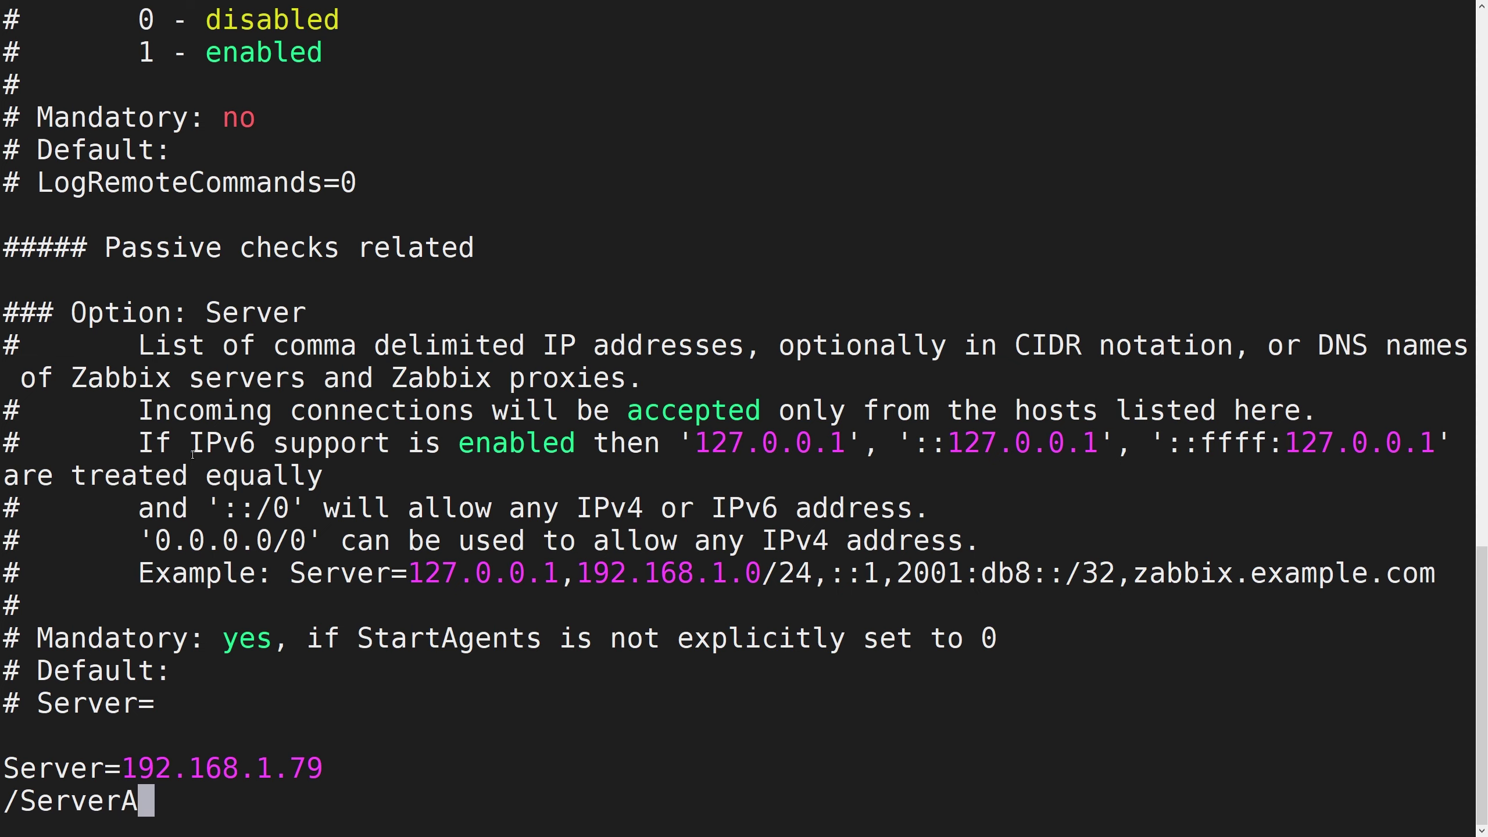
# Change ServerActive=127.0.0.1 to ServerActive=192.168.1.79
pyautogui.press('Return')
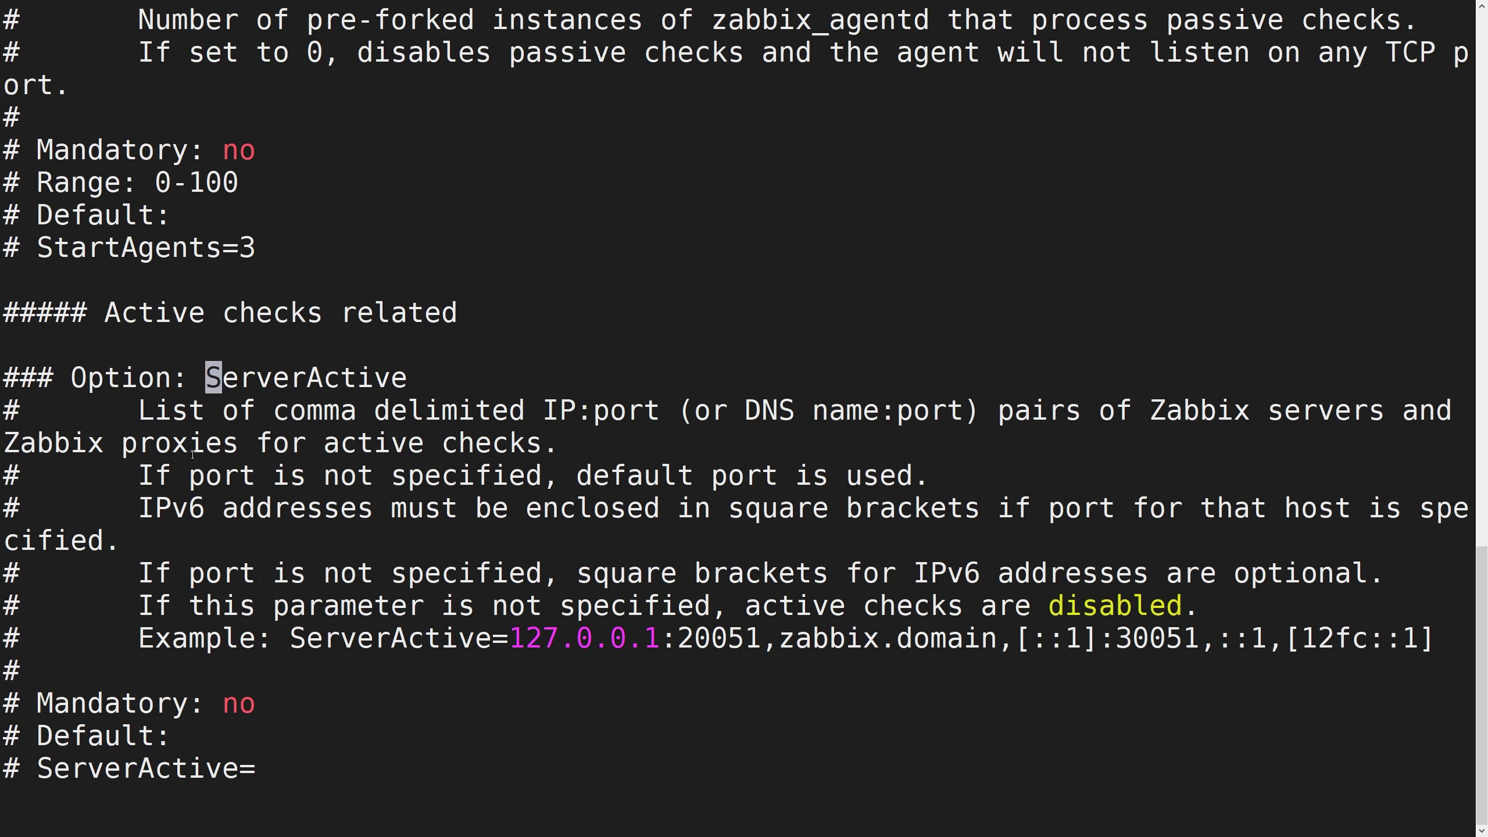
pyautogui.press('j')
pyautogui.press('j')
pyautogui.press('j')
pyautogui.press('j')
pyautogui.press('j')
pyautogui.press('j')
pyautogui.press('j')
pyautogui.press('j')
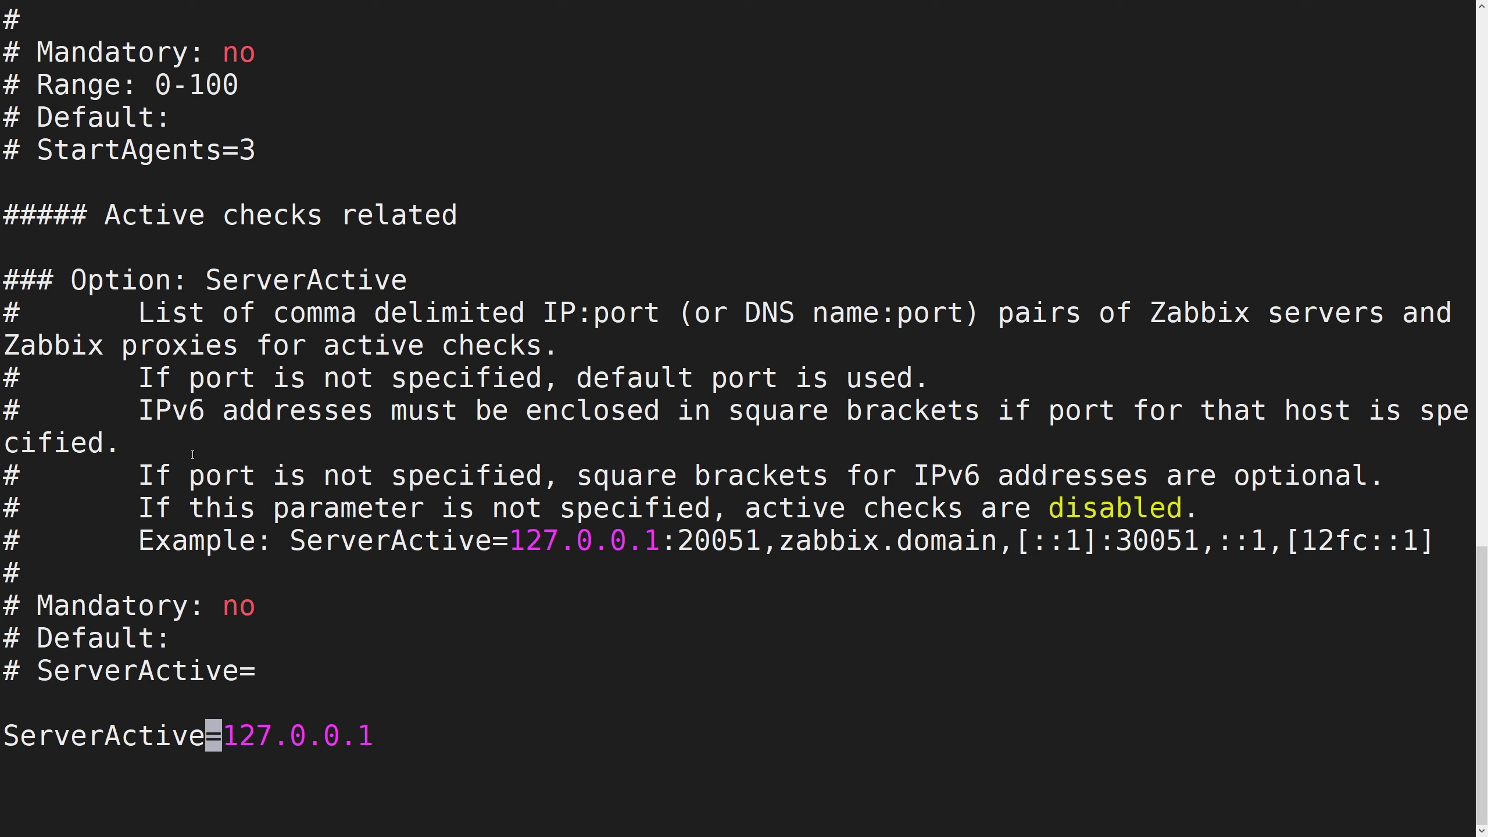
pyautogui.press('a')
pyautogui.press('Right')
pyautogui.press('Right')
pyautogui.press('Right')
pyautogui.press('Right')
pyautogui.press('Right')
pyautogui.press('Right')
pyautogui.press('BackSpace')
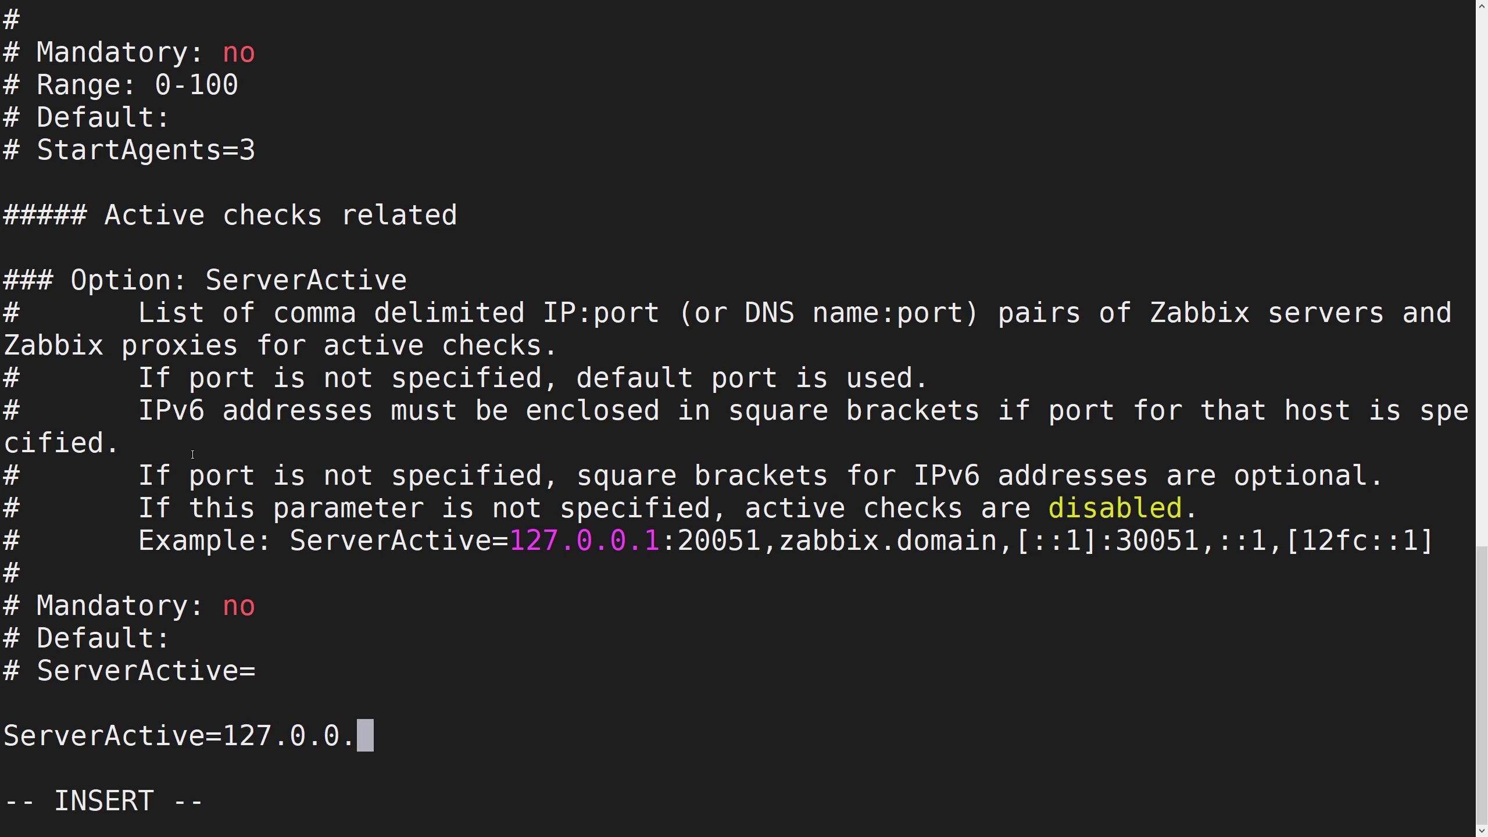
pyautogui.press('BackSpace')
pyautogui.press('BackSpace')
pyautogui.press('BackSpace')
pyautogui.press('BackSpace')
pyautogui.write('192')
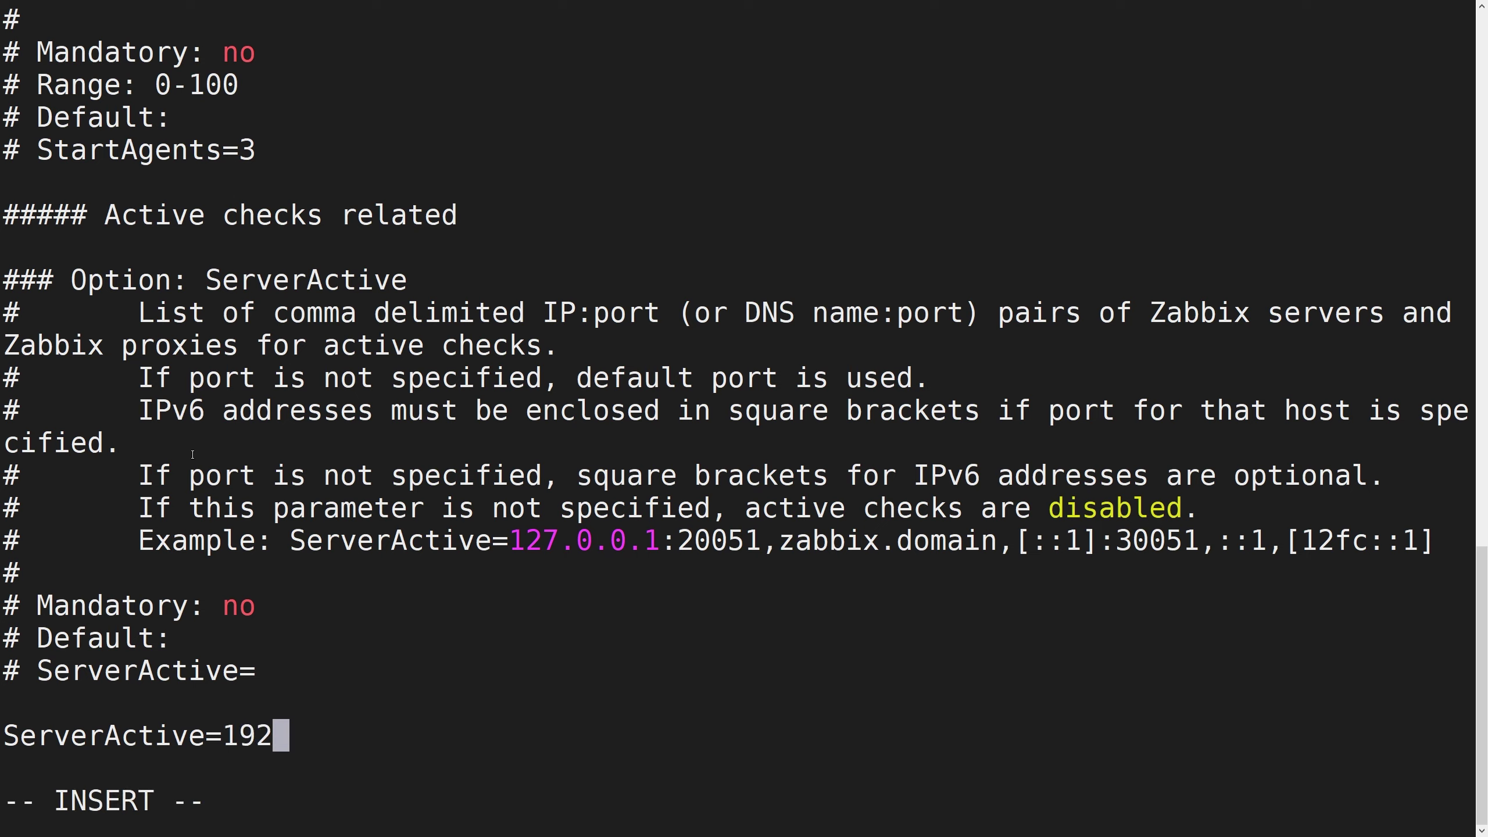
pyautogui.write('.168.1.79')
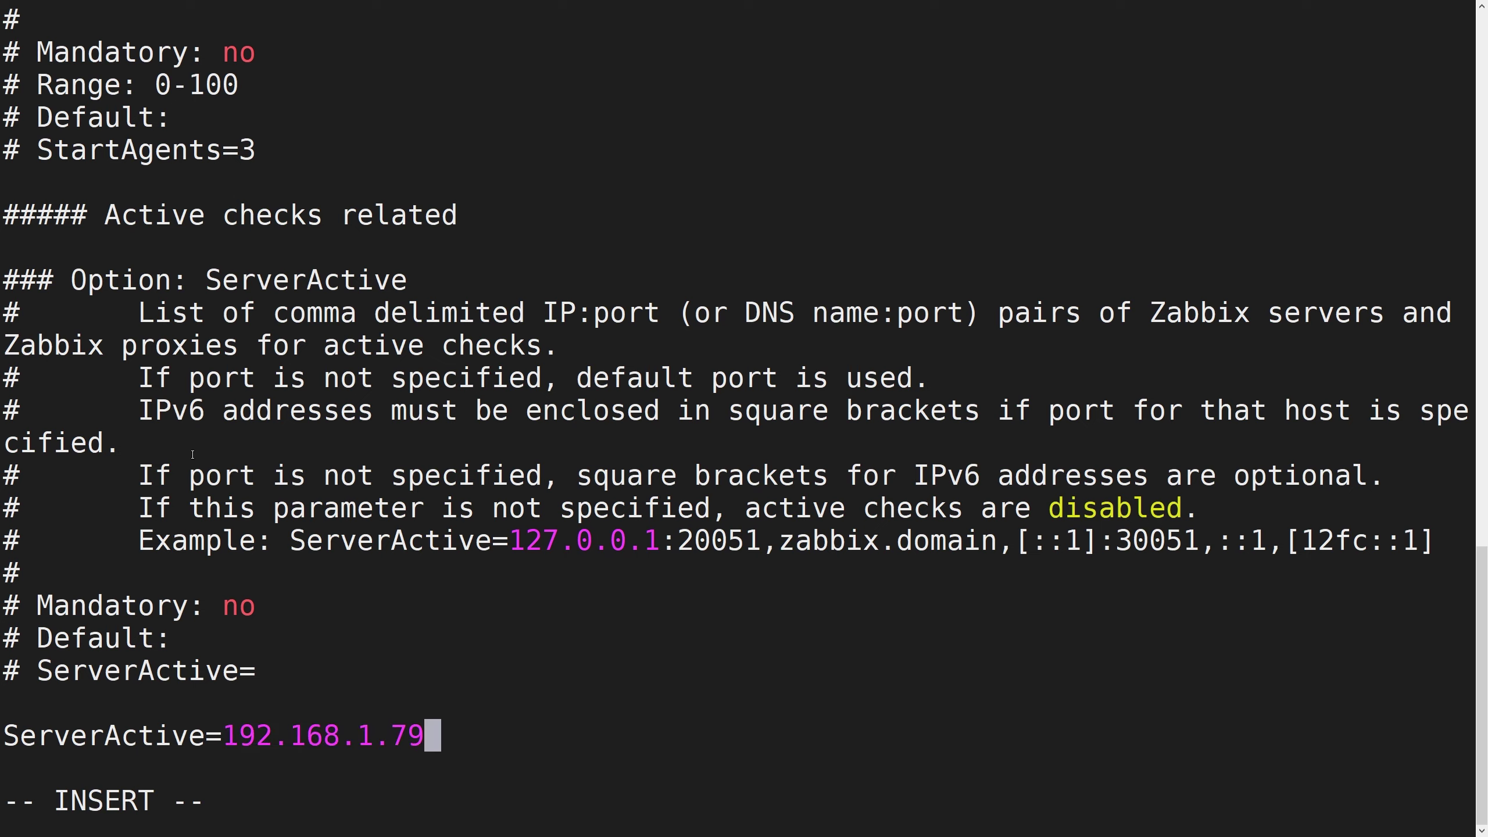
pyautogui.press('Escape')
pyautogui.write('/H')
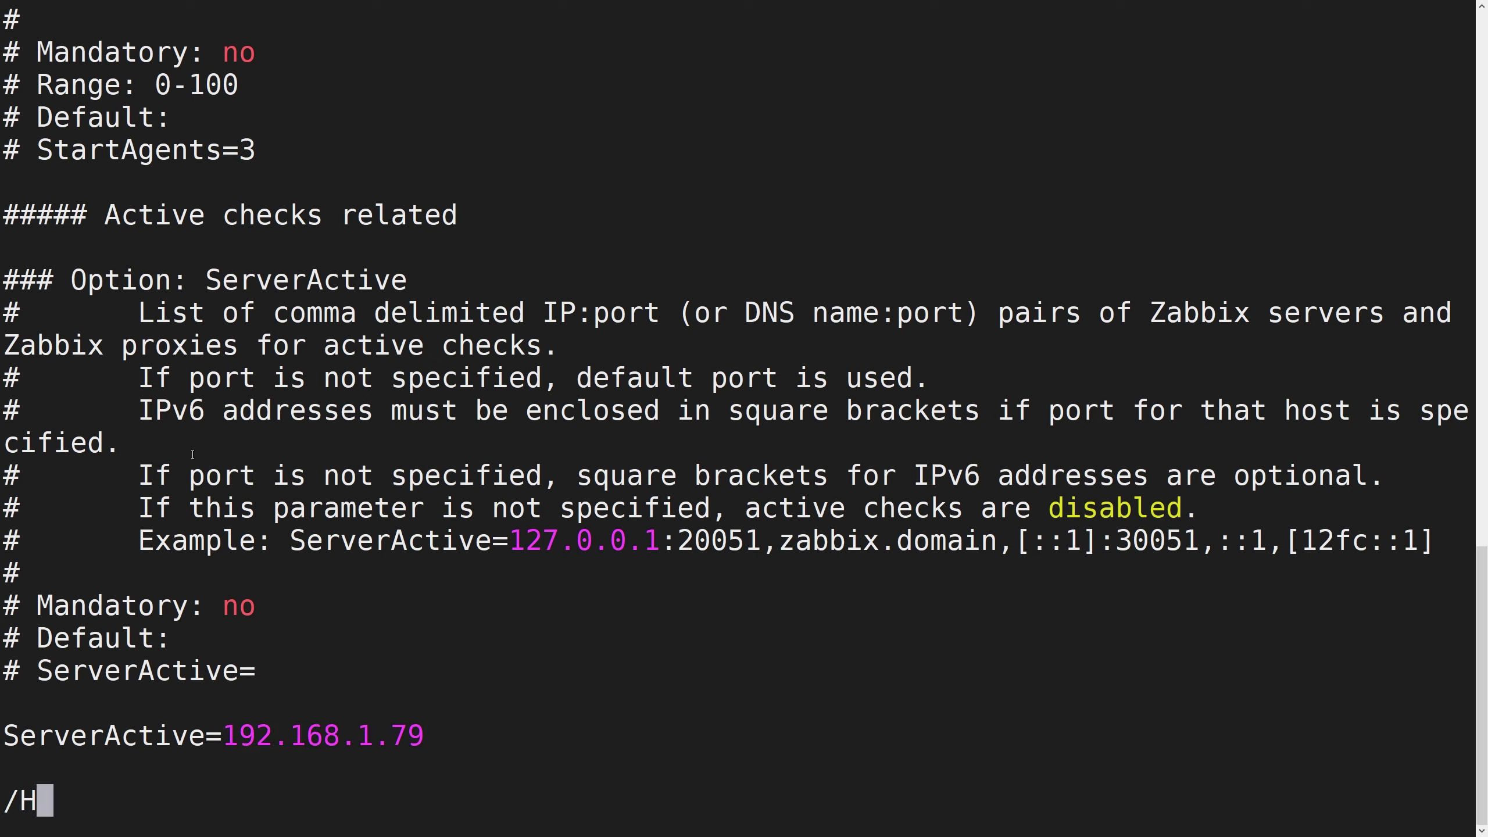
pyautogui.write('ostname')
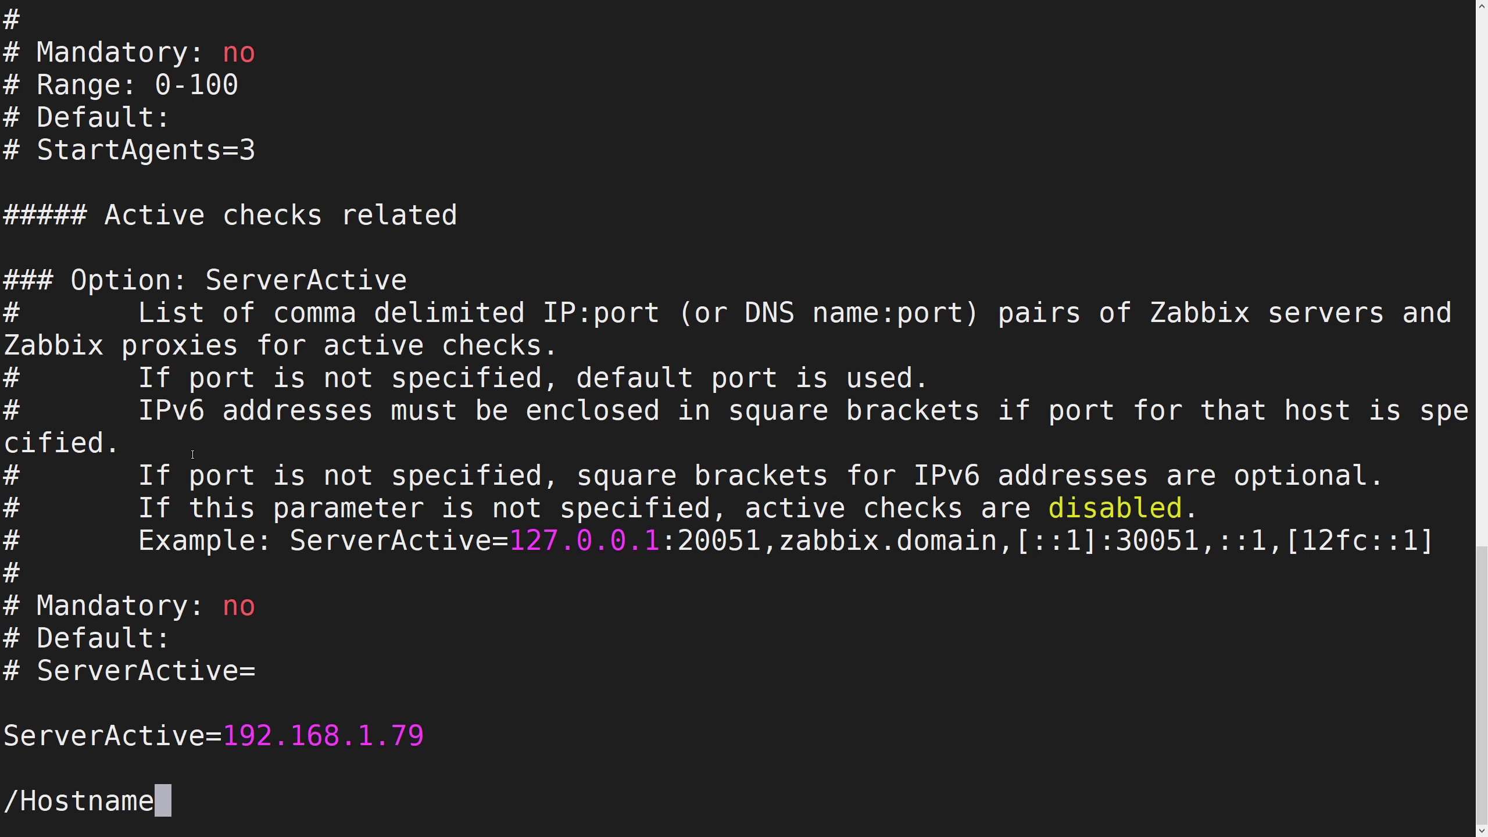
# Replace Hostname=Zabbix server with Hostname=LinuxServer_Active
pyautogui.press('Return')
pyautogui.press('j')
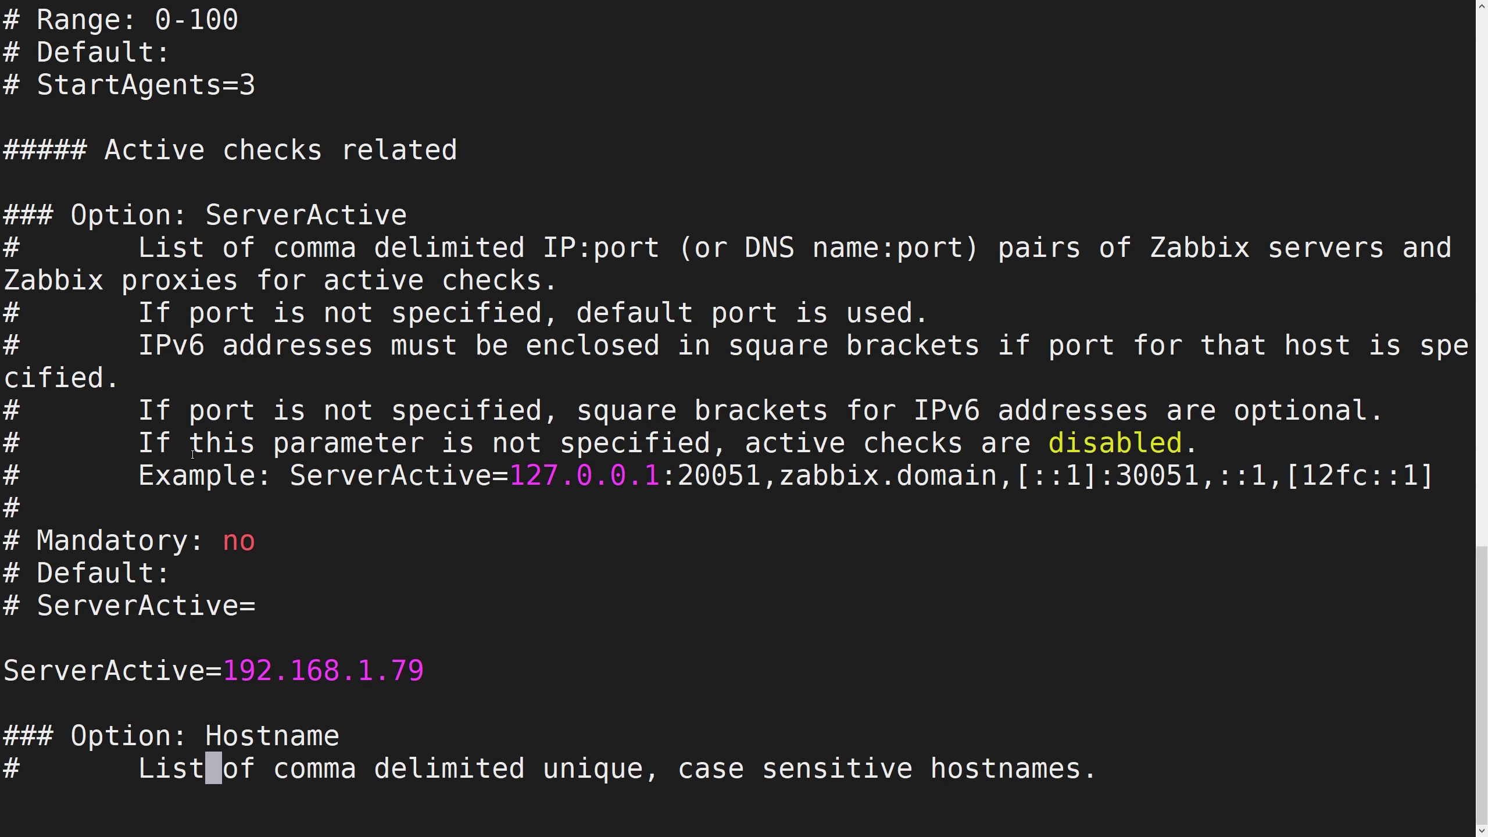
pyautogui.press('j')
pyautogui.press('j')
pyautogui.press('j')
pyautogui.press('j')
pyautogui.press('j')
pyautogui.press('j')
pyautogui.press('j')
pyautogui.press('l')
pyautogui.press('l')
pyautogui.press('l')
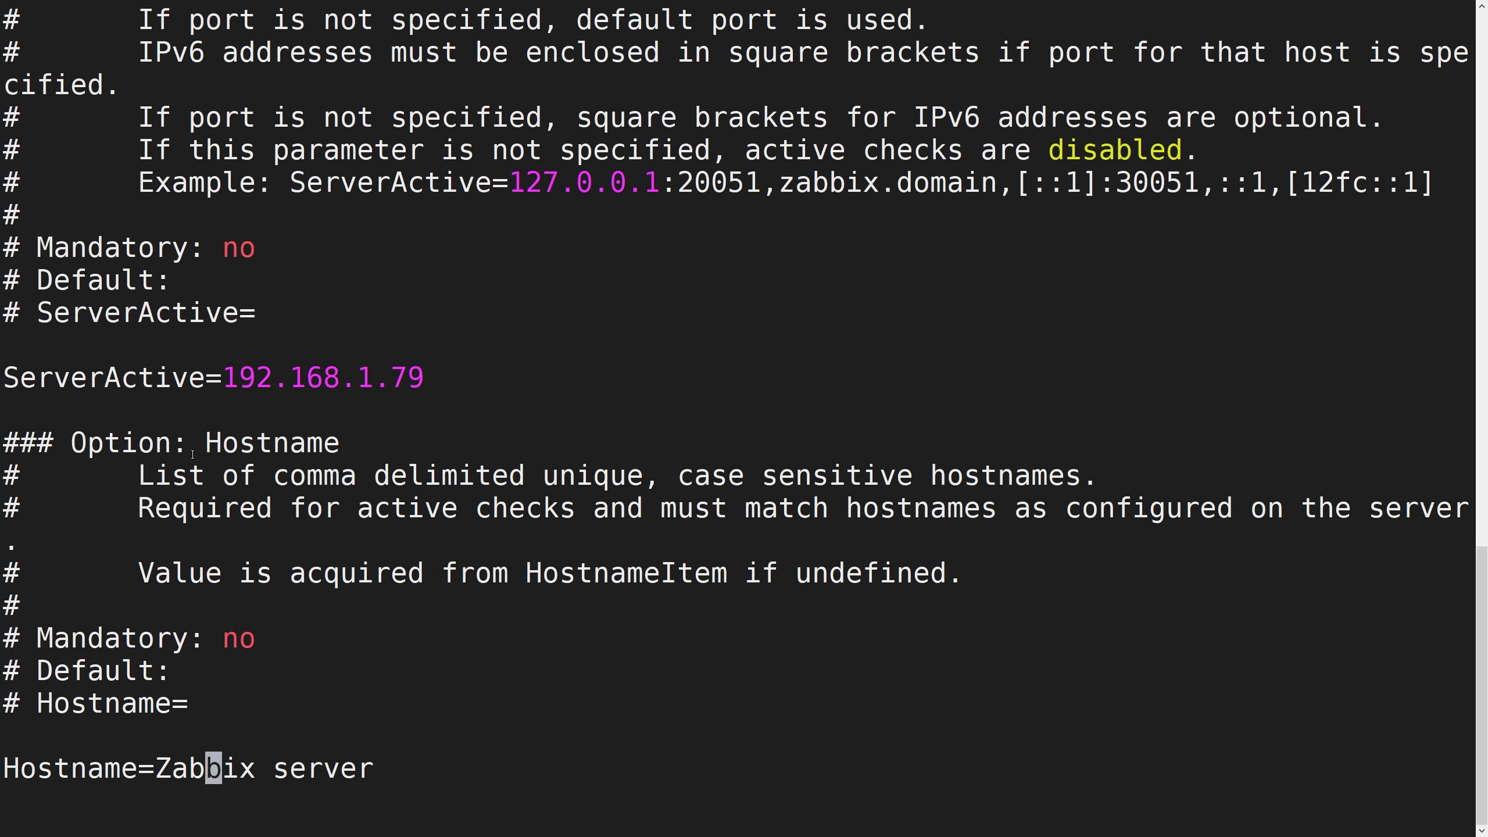
pyautogui.press('i')
pyautogui.press('Right')
pyautogui.press('Right')
pyautogui.press('Right')
pyautogui.press('End')
pyautogui.press('BackSpace')
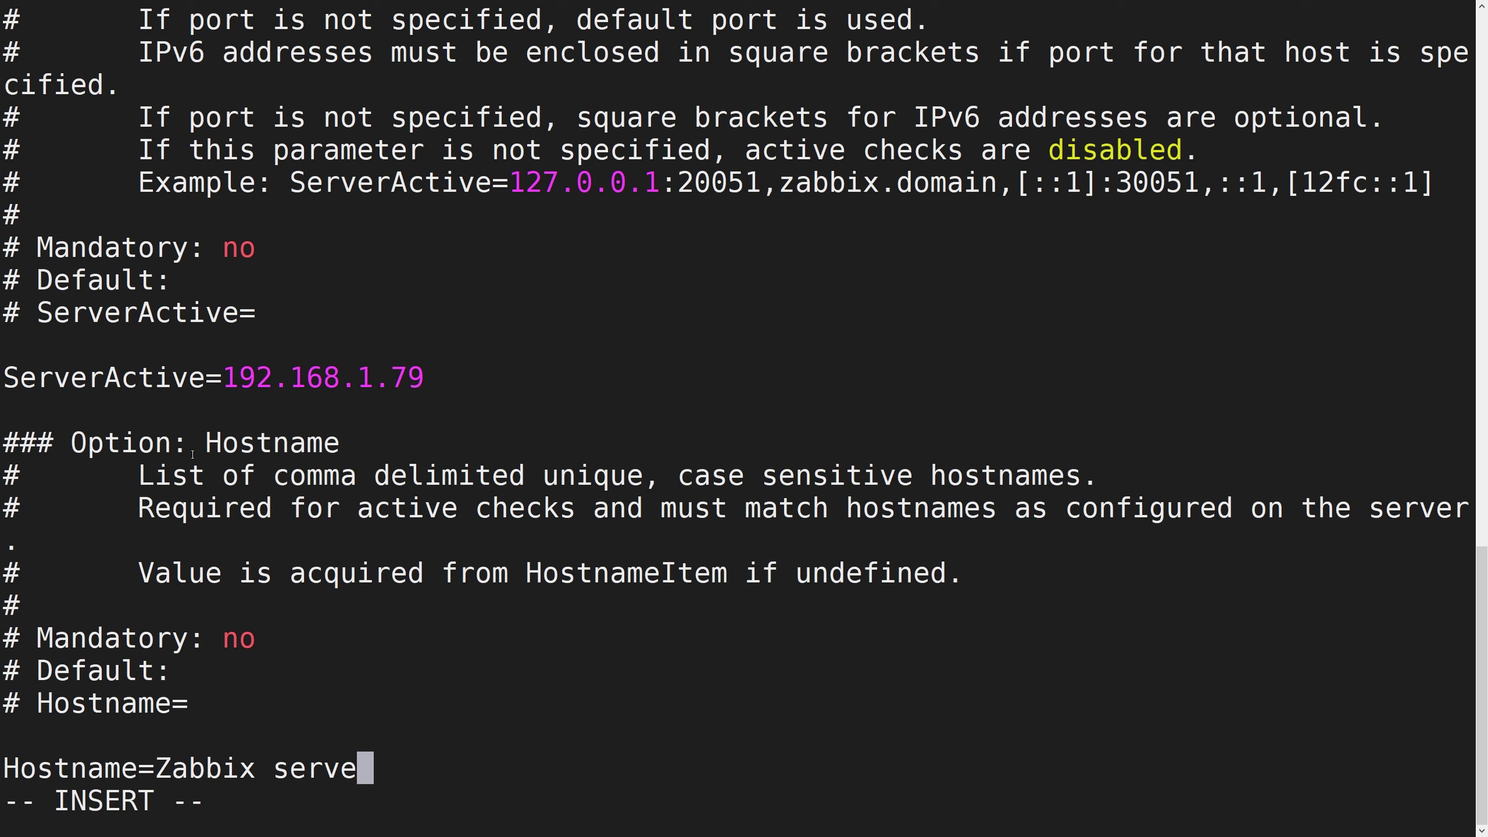
pyautogui.press('BackSpace')
pyautogui.press('BackSpace')
pyautogui.press('BackSpace')
pyautogui.press('BackSpace')
pyautogui.press('BackSpace')
pyautogui.press('BackSpace')
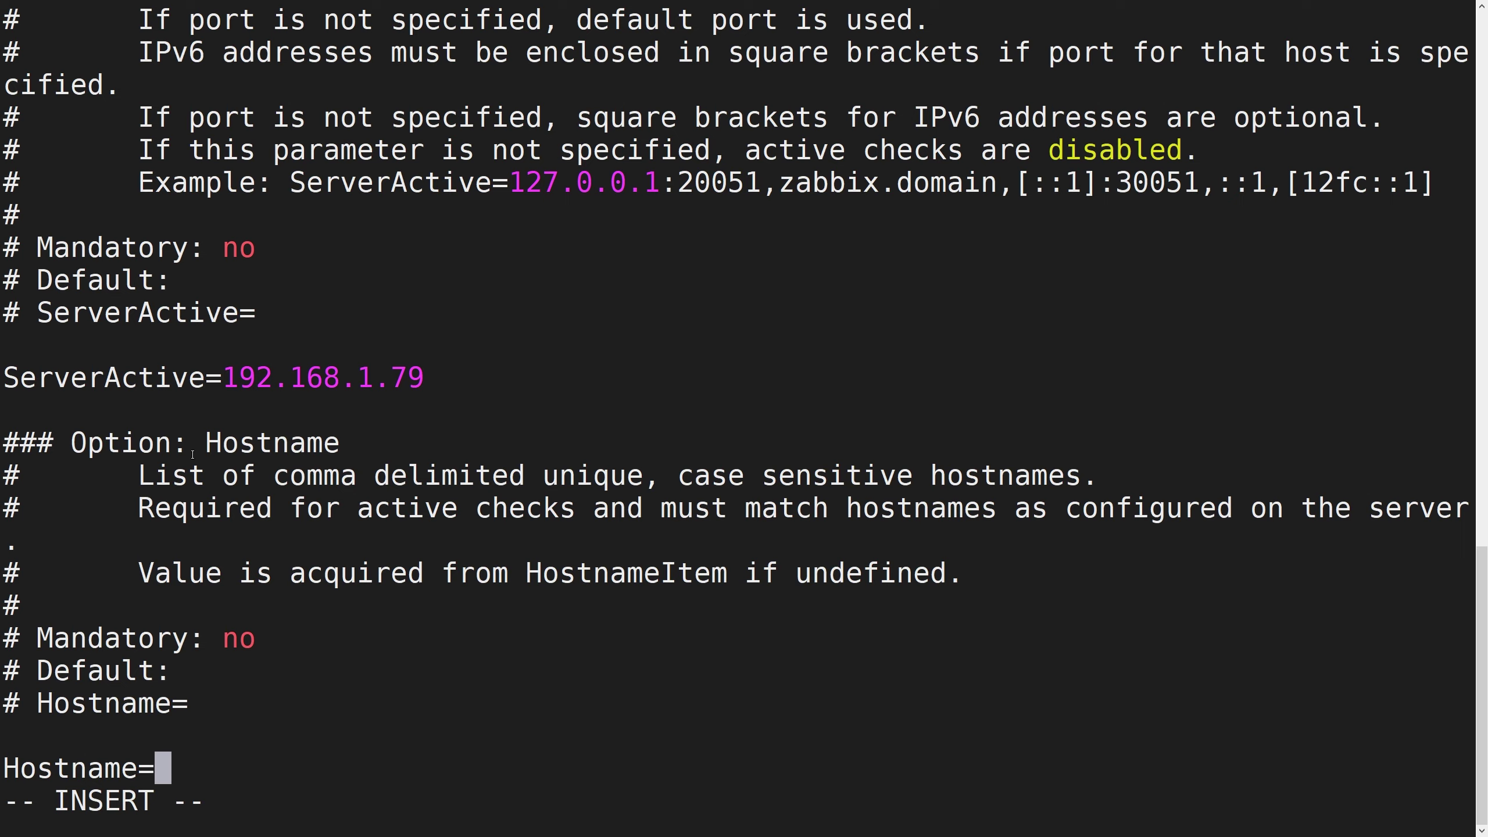
pyautogui.write('LinuxS')
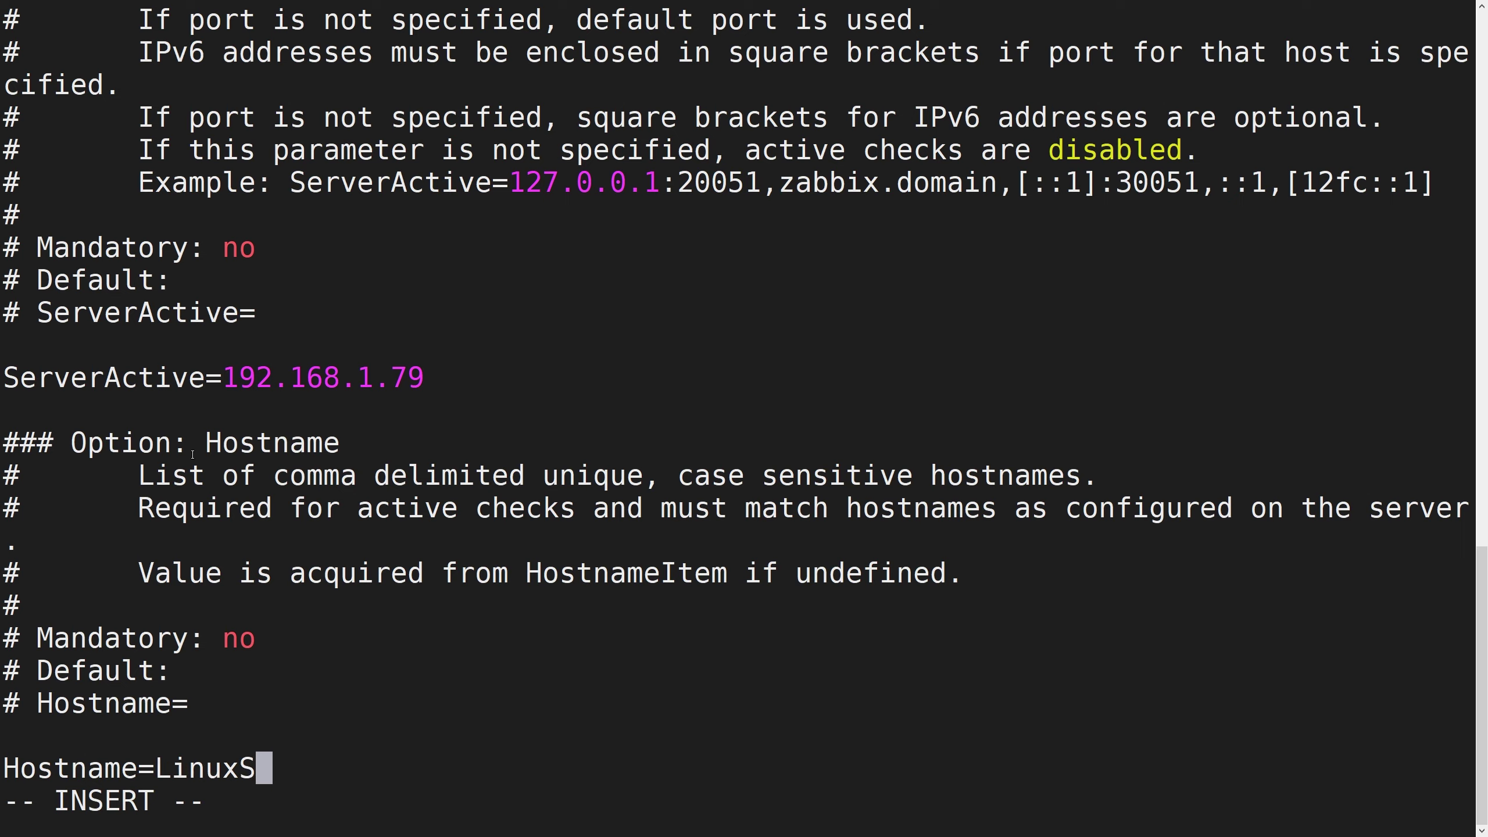
pyautogui.write('erver_Activ')
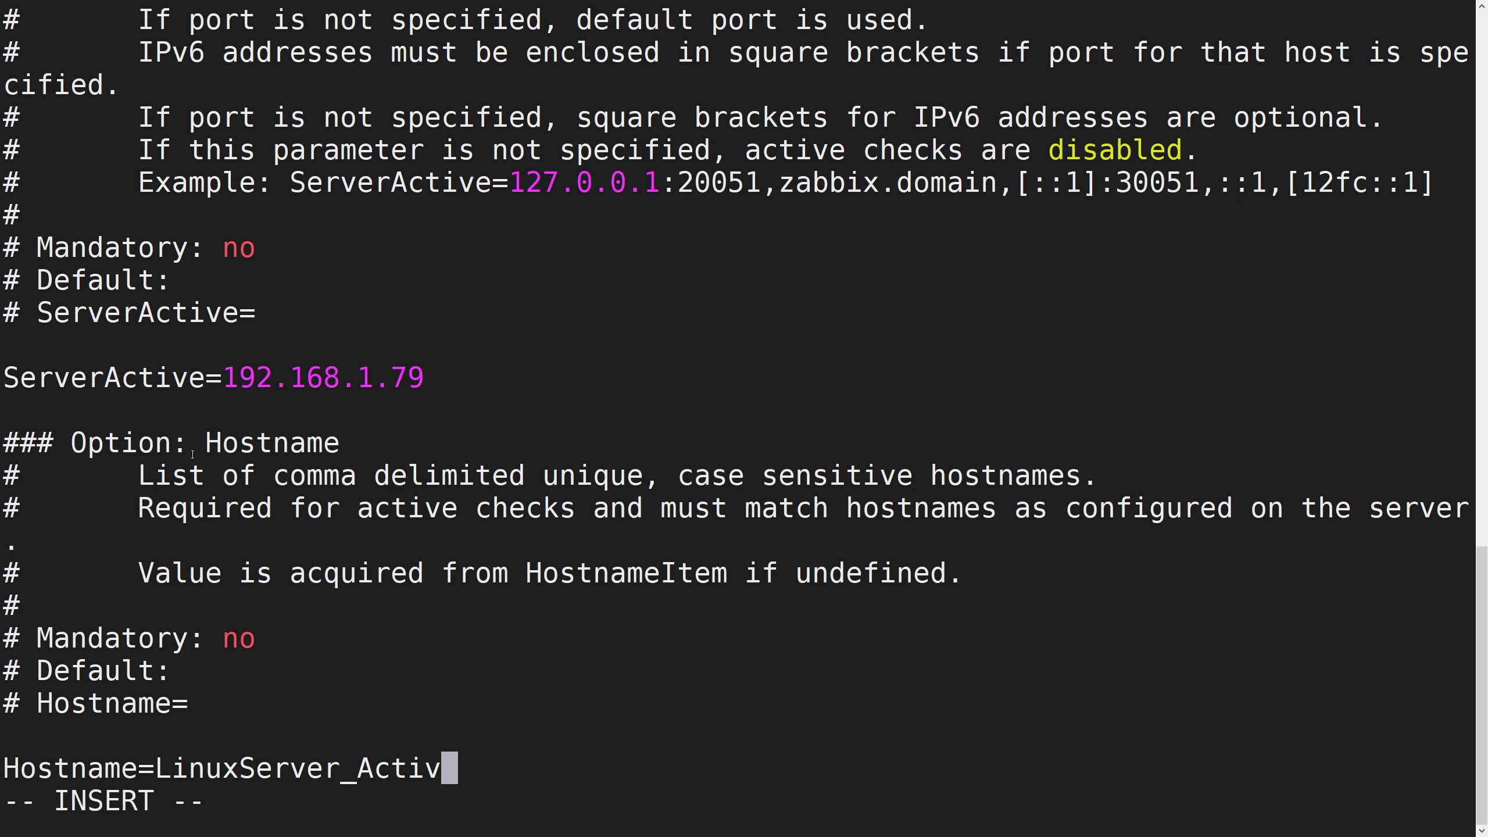
pyautogui.write('e')
pyautogui.press('Escape')
pyautogui.write(':')
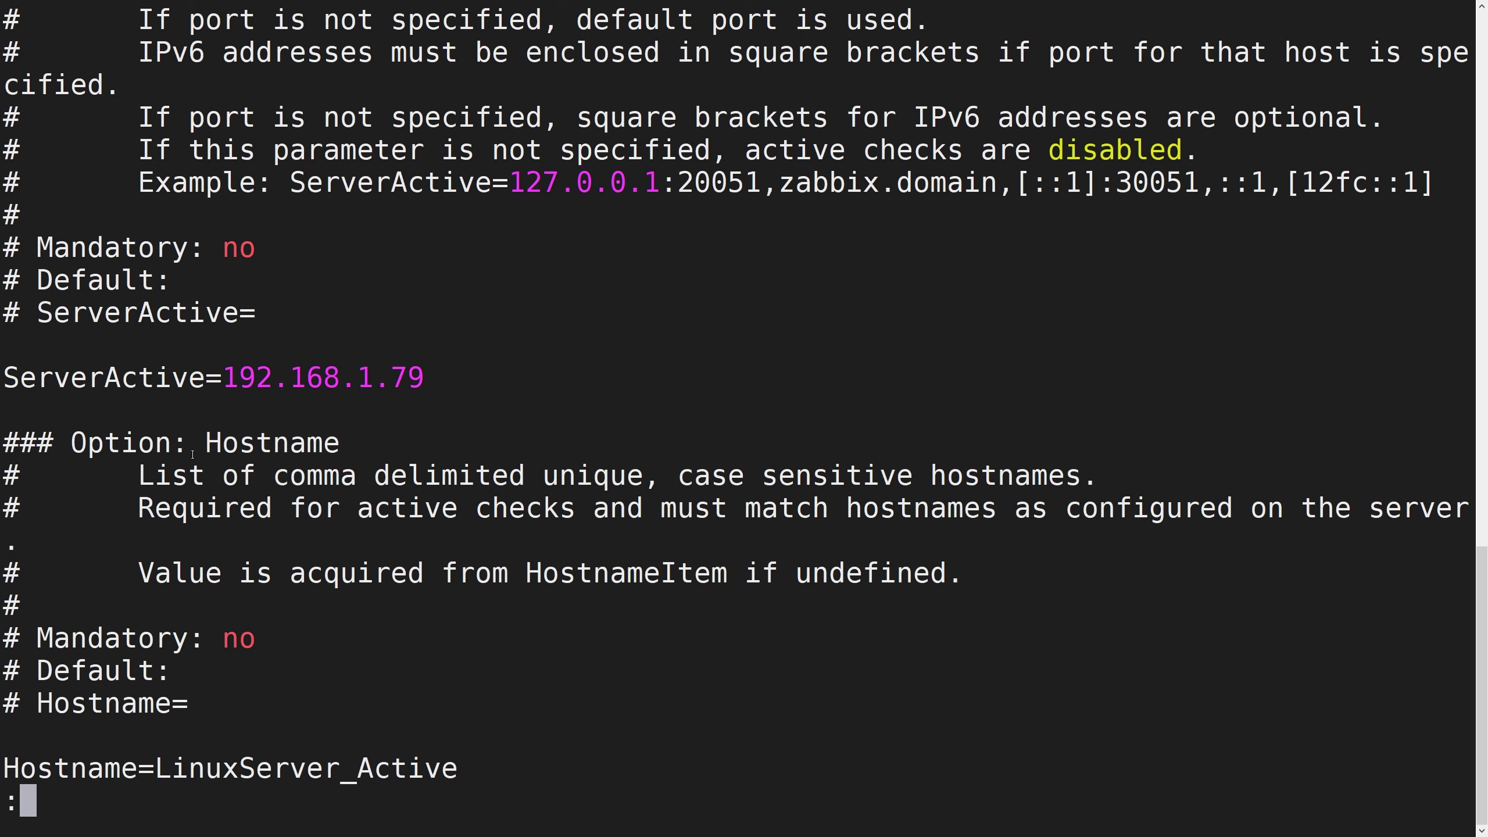
pyautogui.write('wq!')
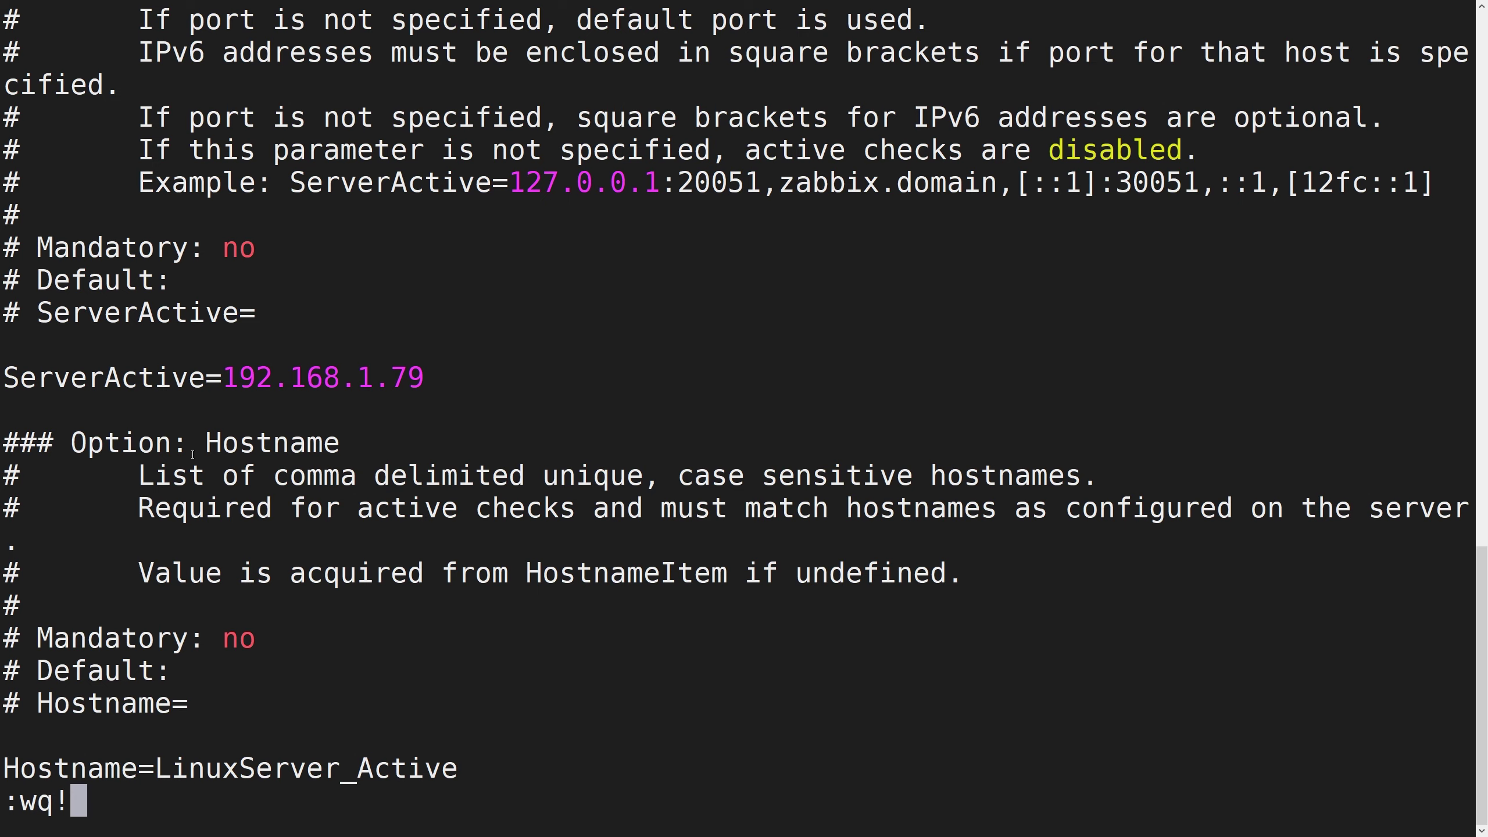
# Save the config with :wq! and run systemctl enable zabbix-agent --now
pyautogui.press('Return')
pyautogui.write('s')
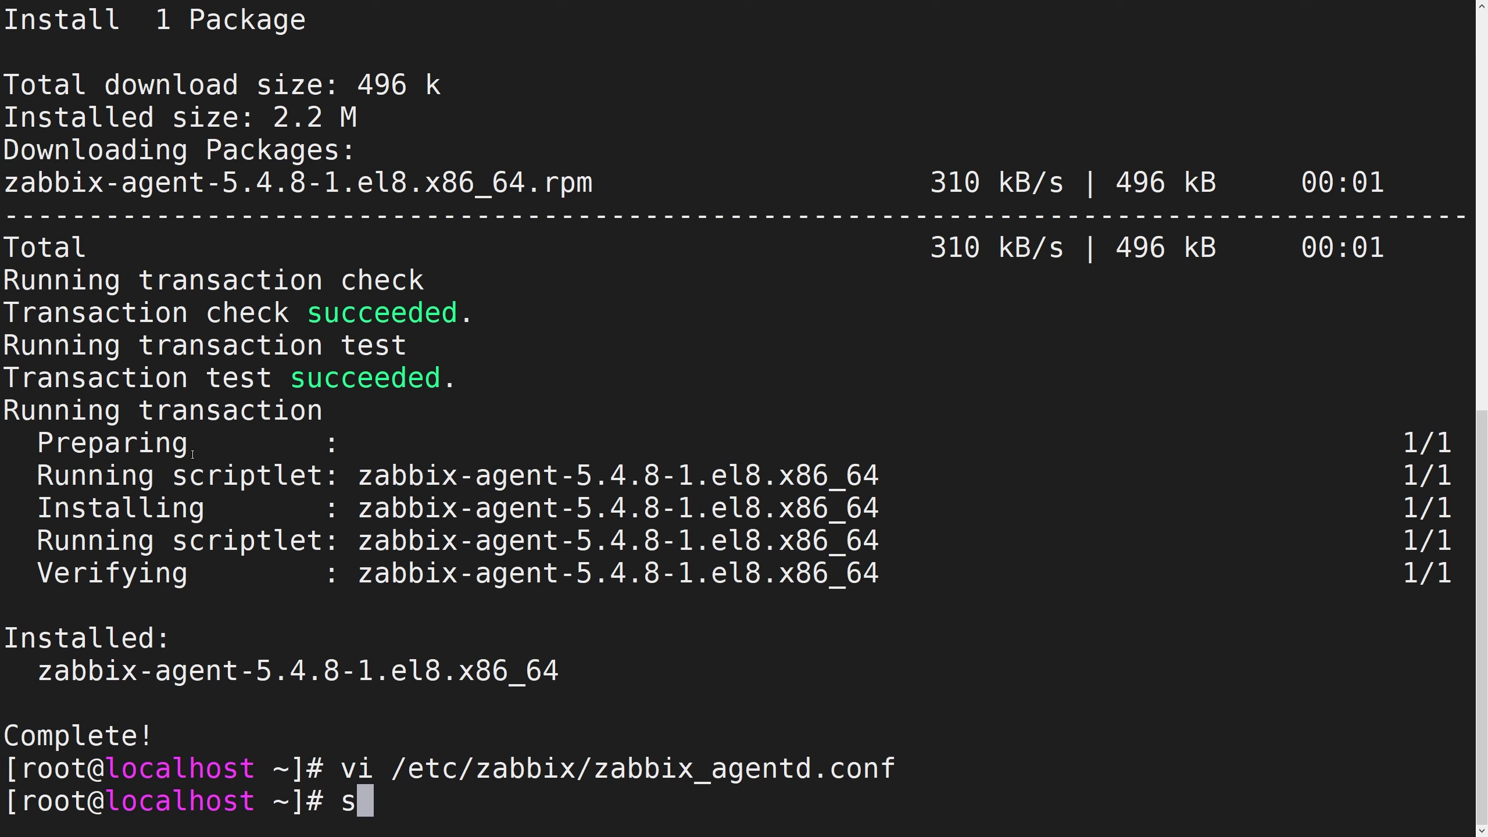
pyautogui.write('ystemctl enabl')
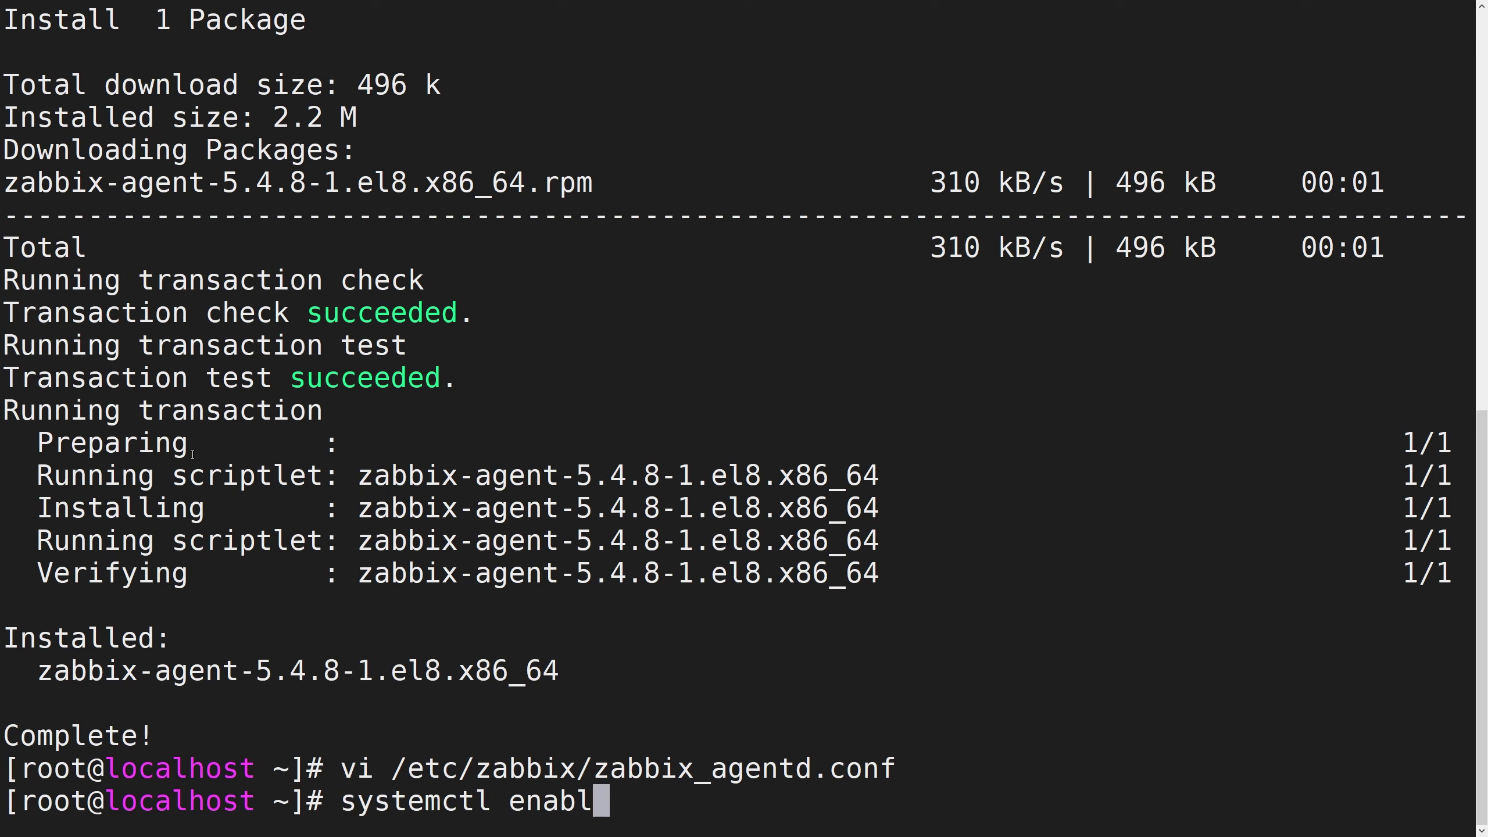
pyautogui.write('e zabbix-agent -')
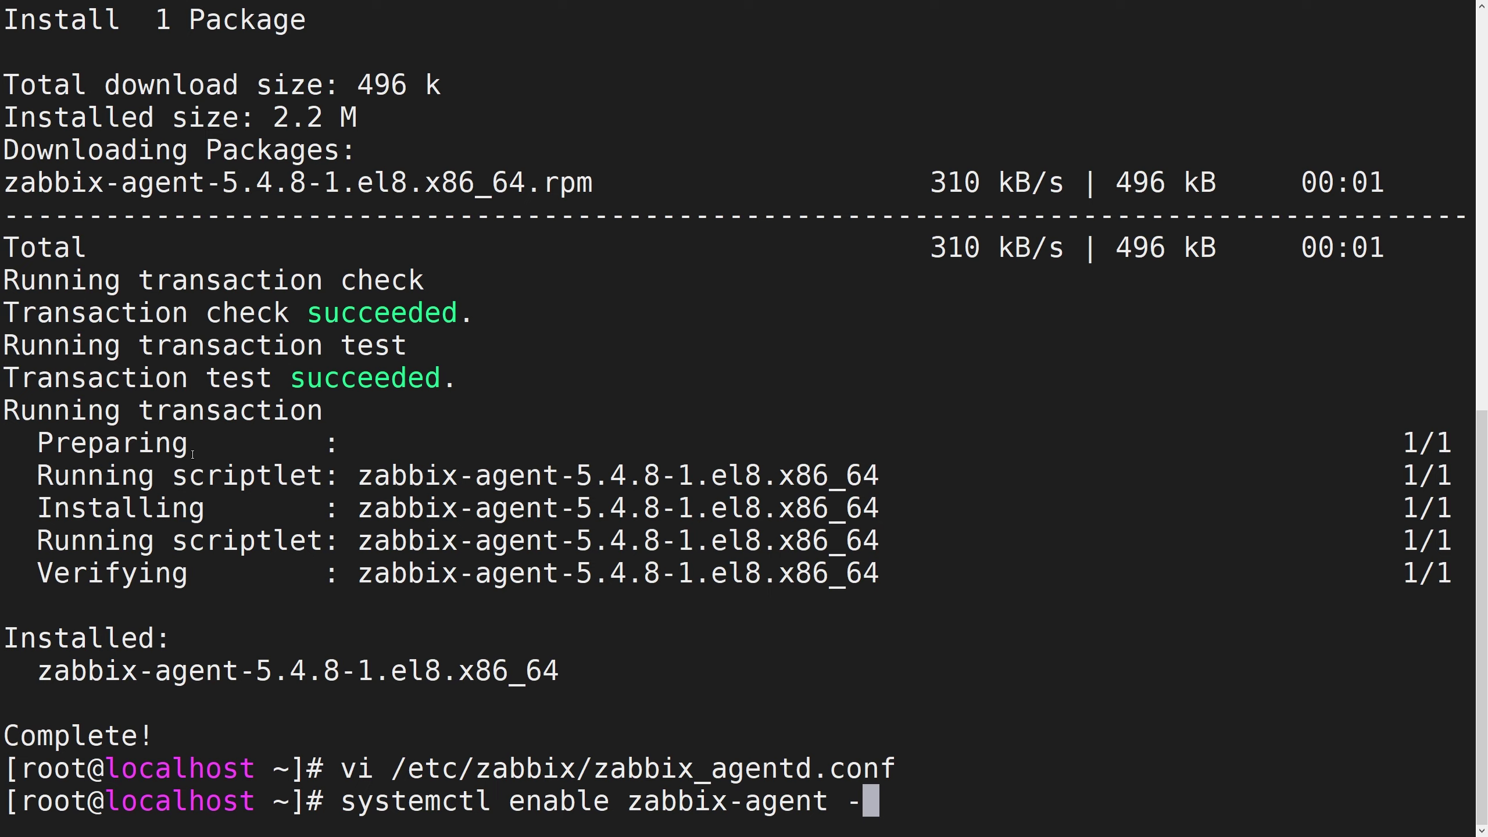
pyautogui.write('-now')
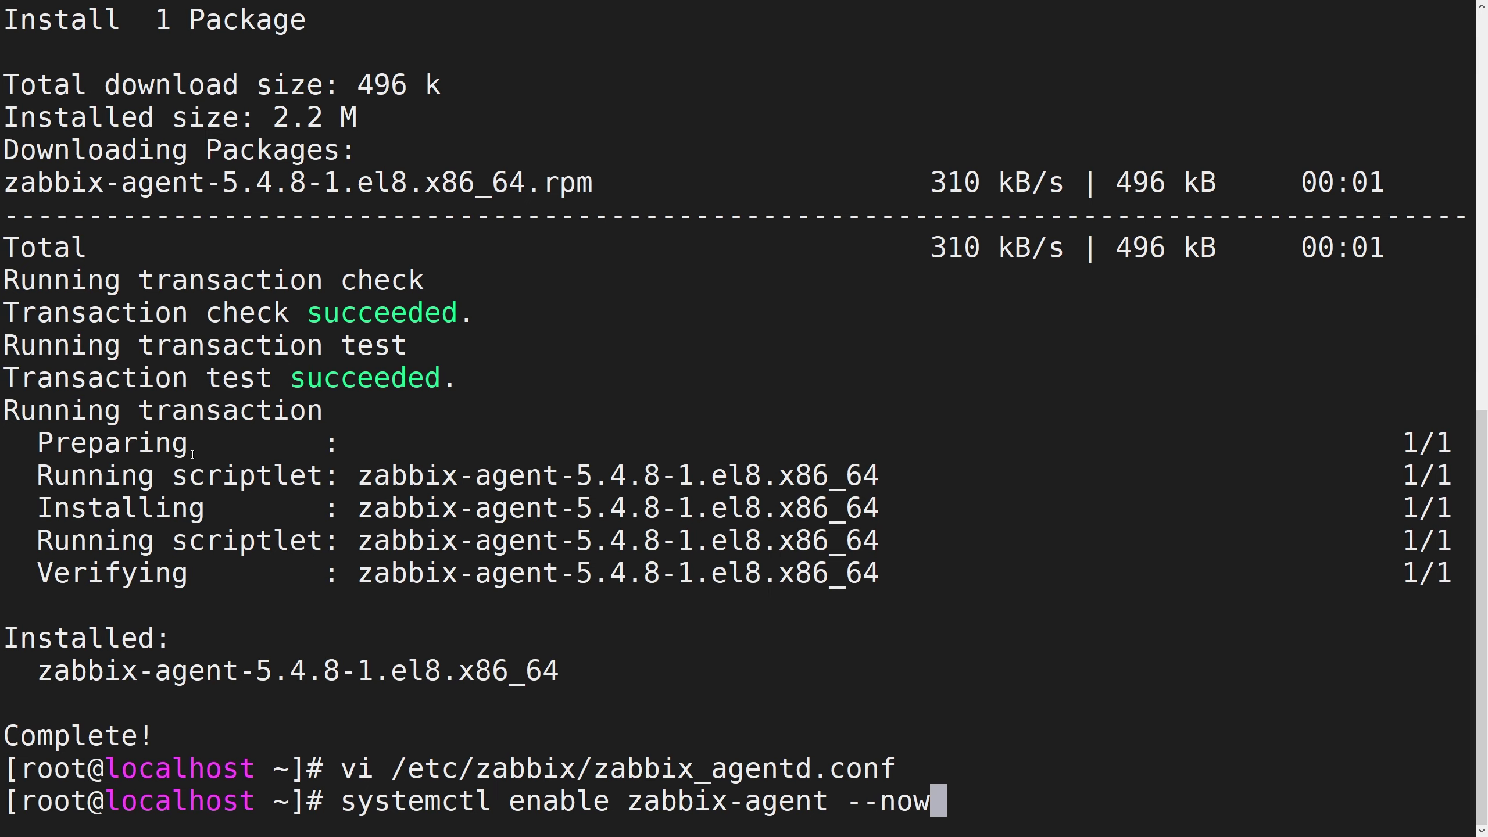
pyautogui.press('Return')
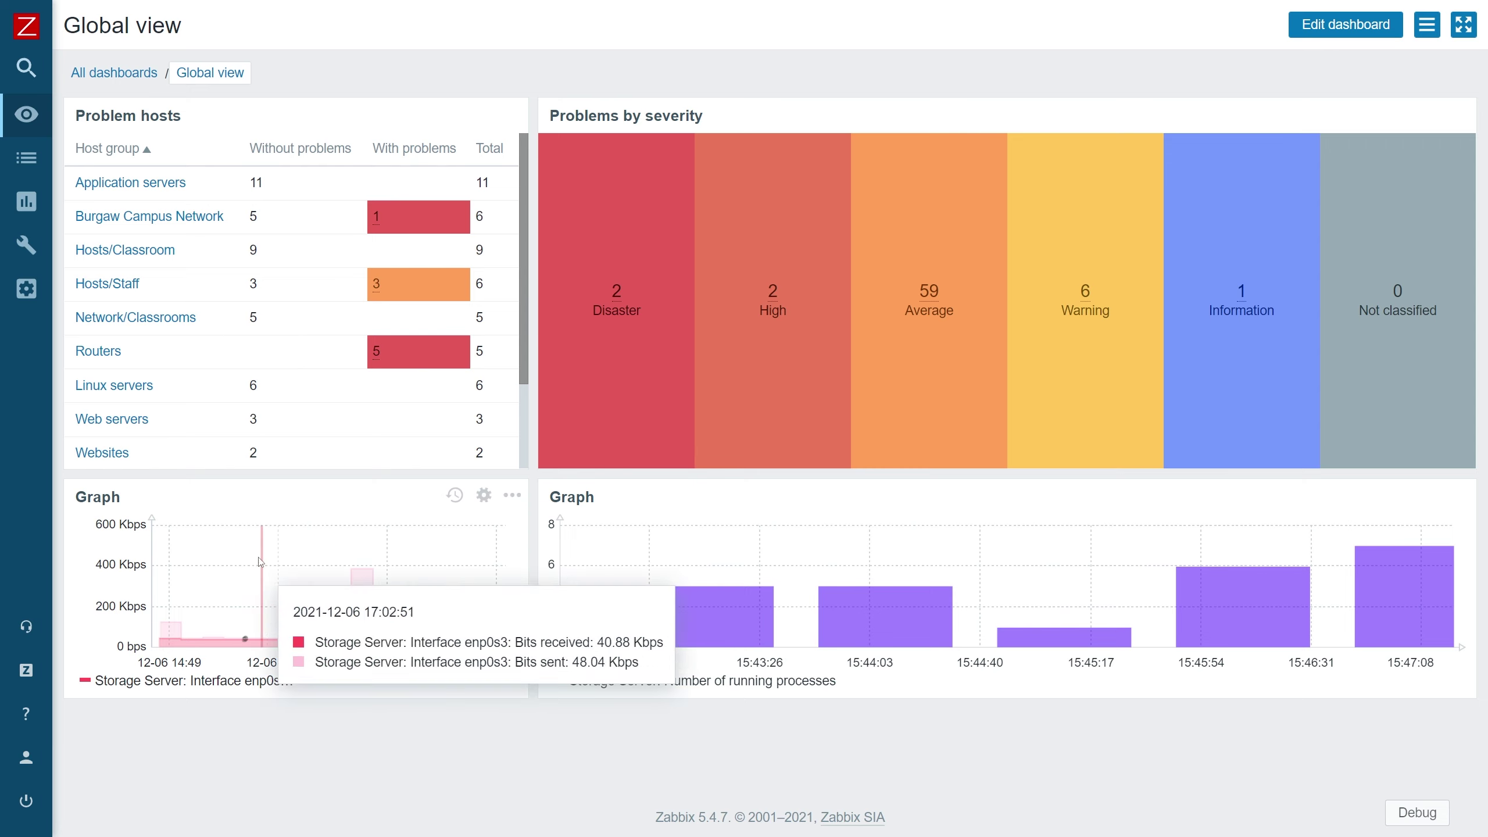
# Navigate to Configuration > Hosts from the sidebar
pyautogui.click(26, 246)
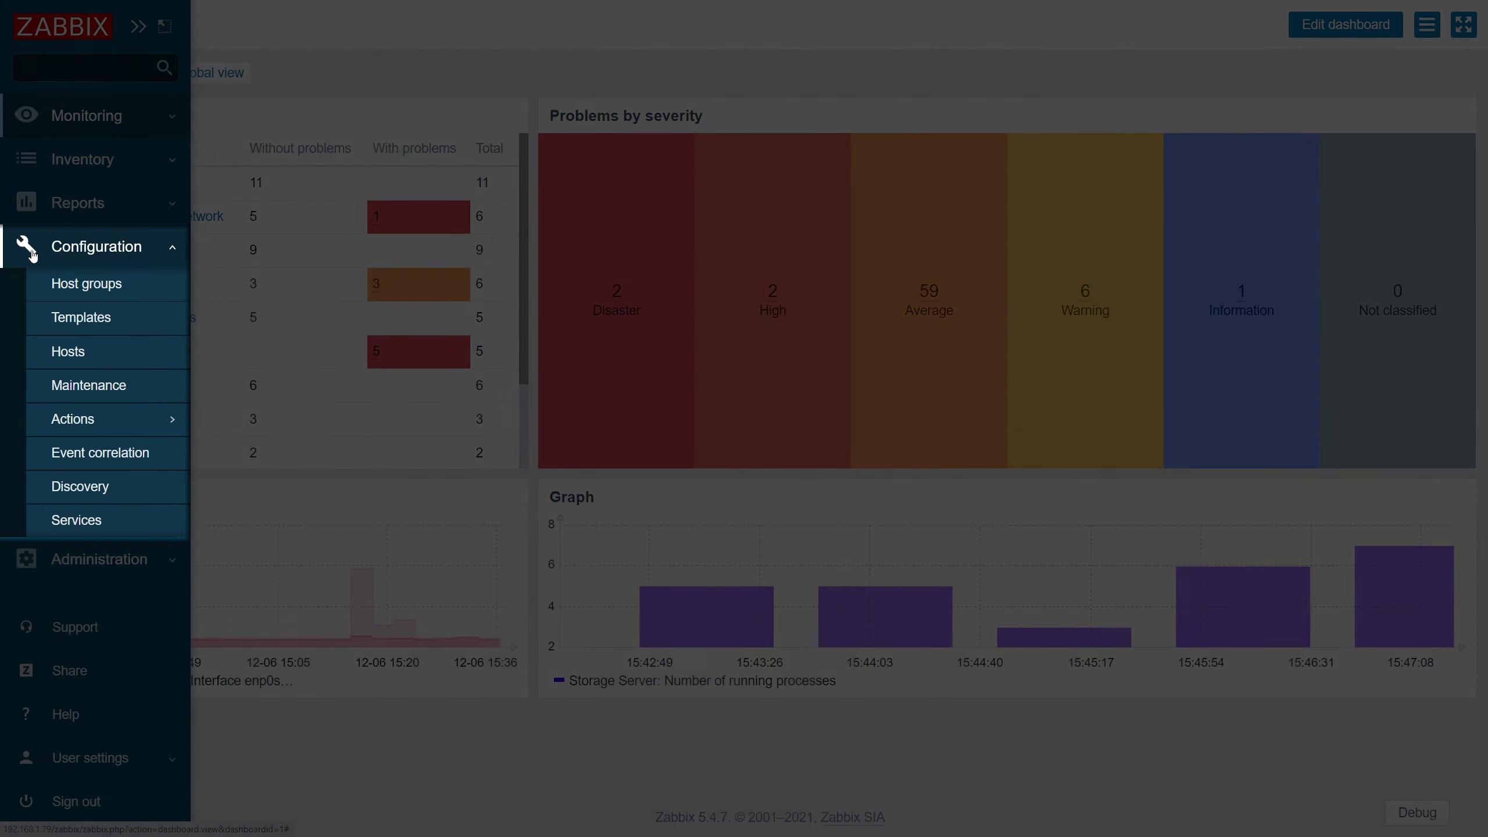
pyautogui.click(67, 351)
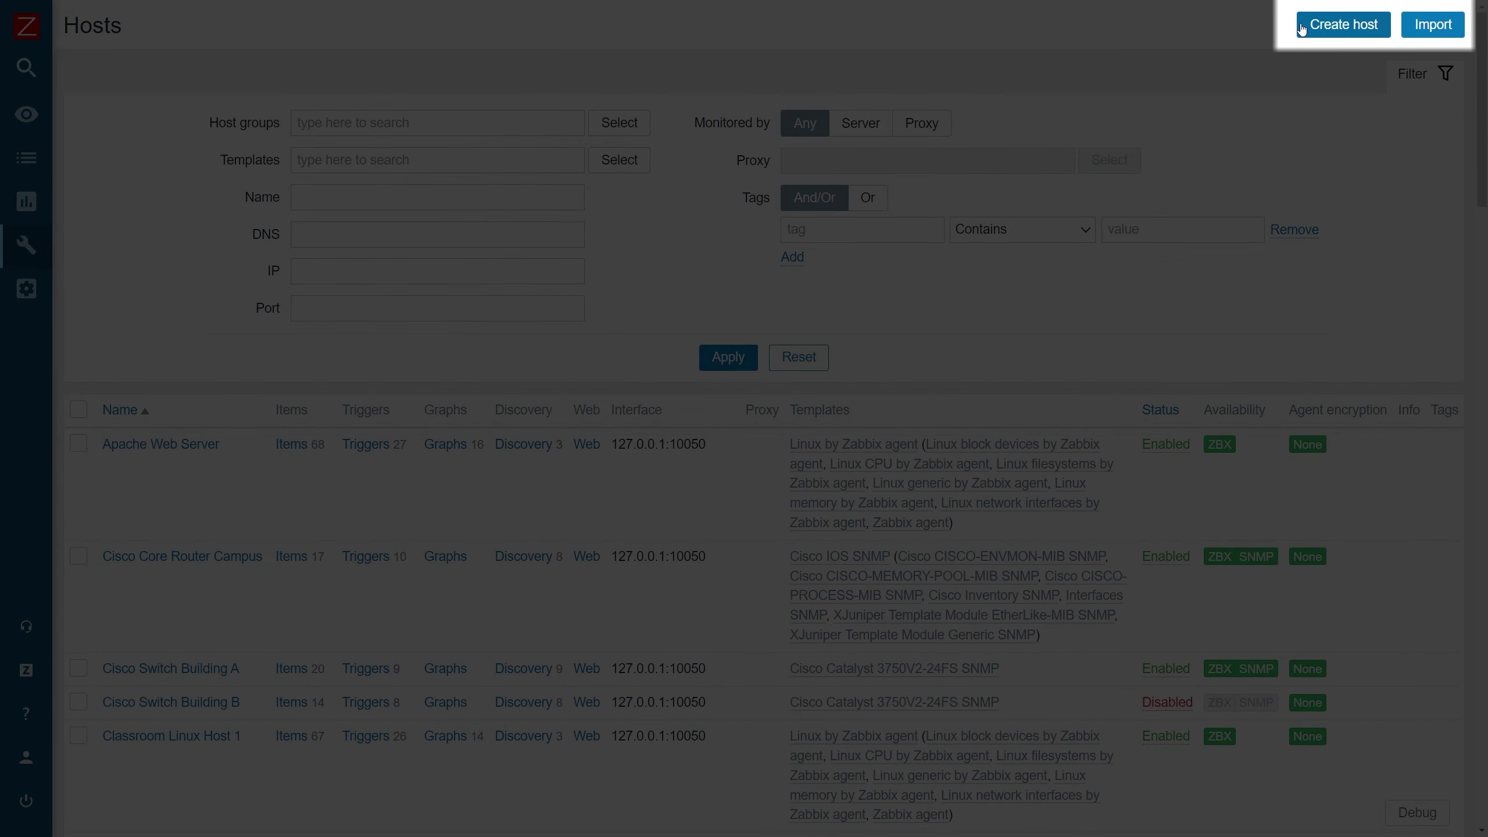
# Start host LinuxServer_Passive in Linux servers with an Agent interface at 192.168.1.210
pyautogui.click(1343, 25)
pyautogui.write('Li')
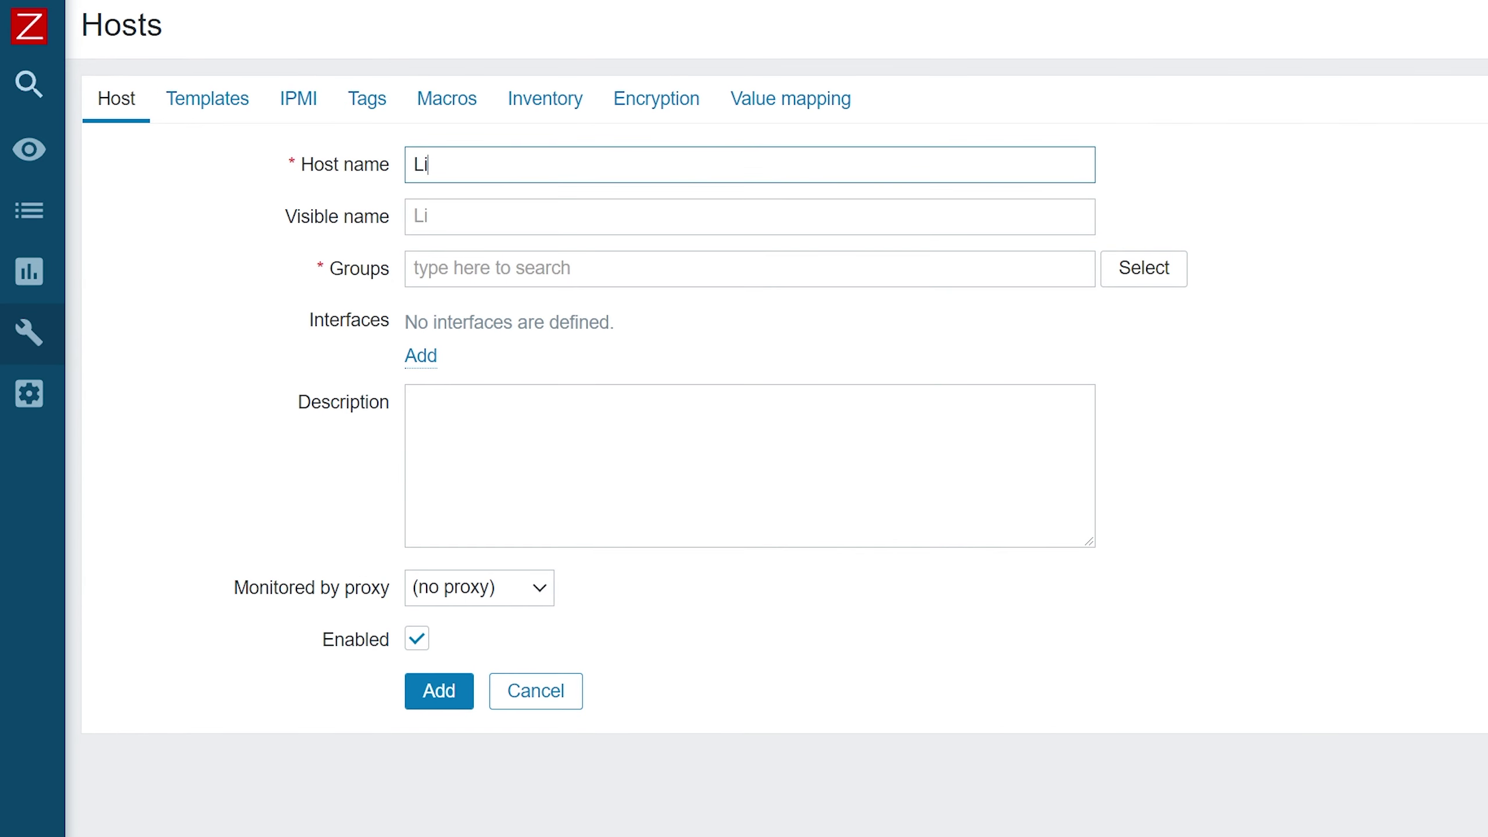
pyautogui.write('nuxServer_')
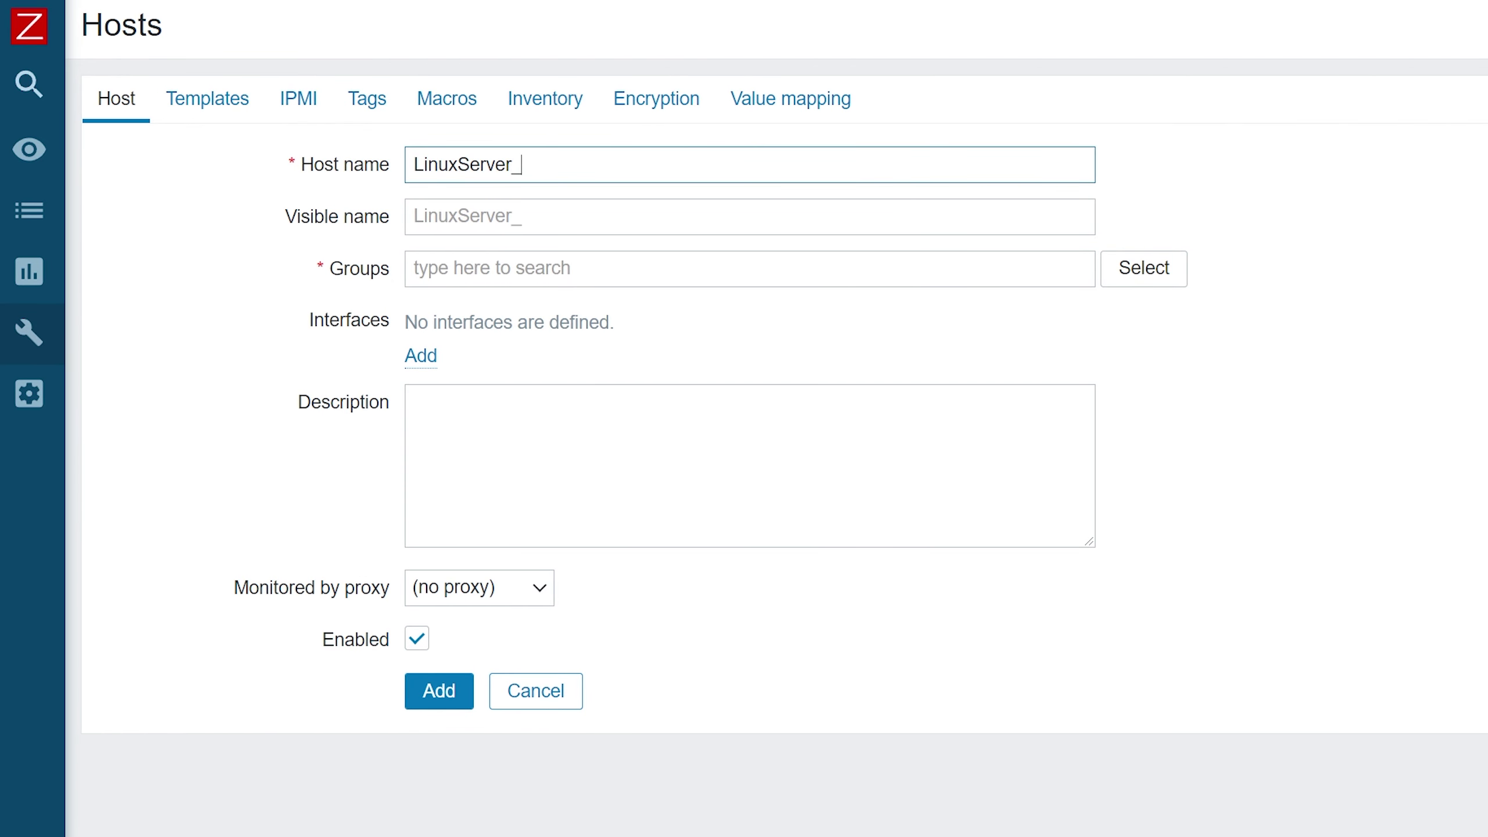
pyautogui.write('Passive')
pyautogui.press('Tab')
pyautogui.press('Tab')
pyautogui.write('L')
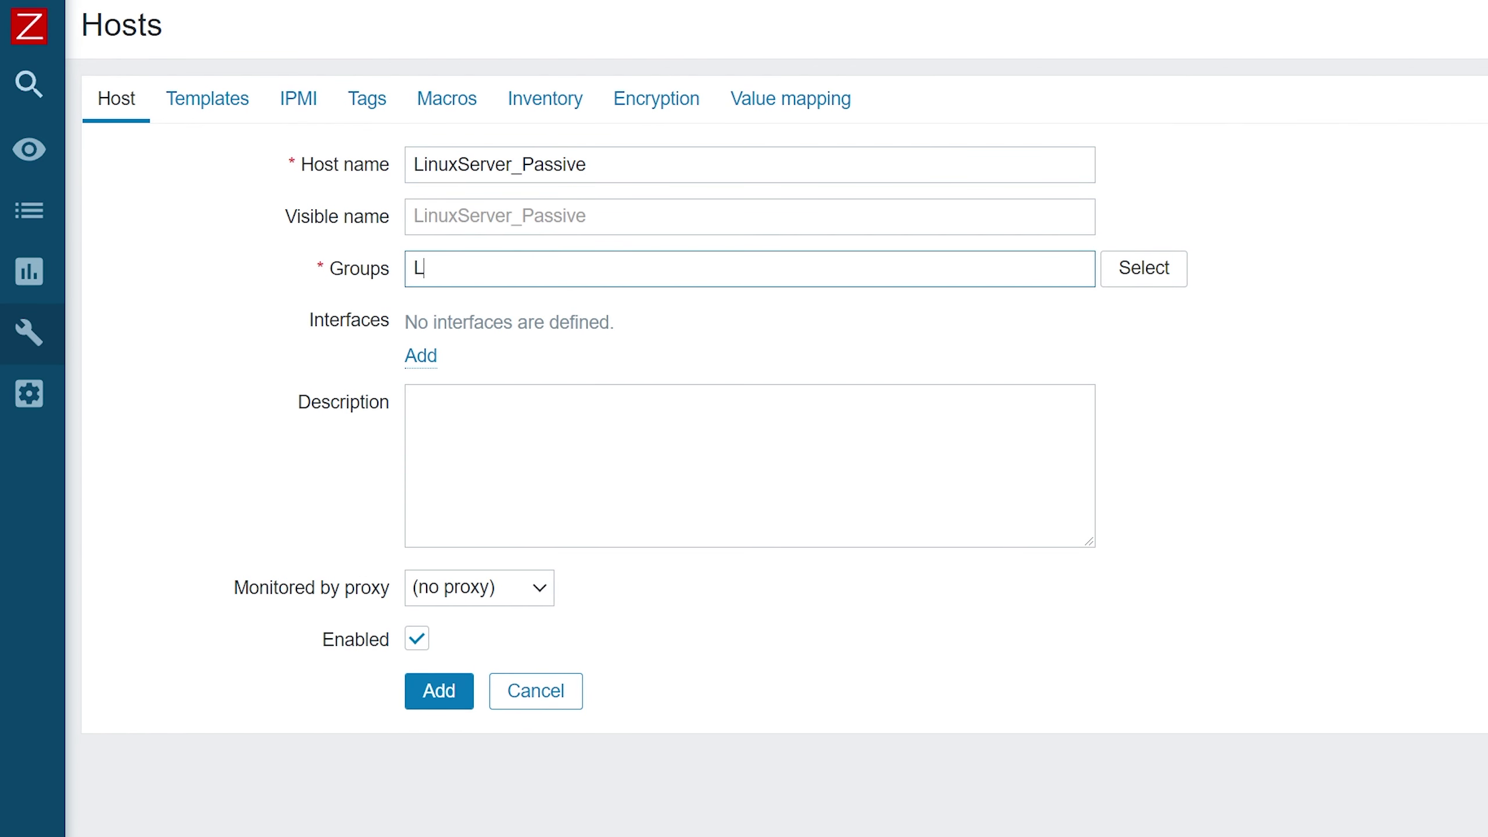
pyautogui.write('inux')
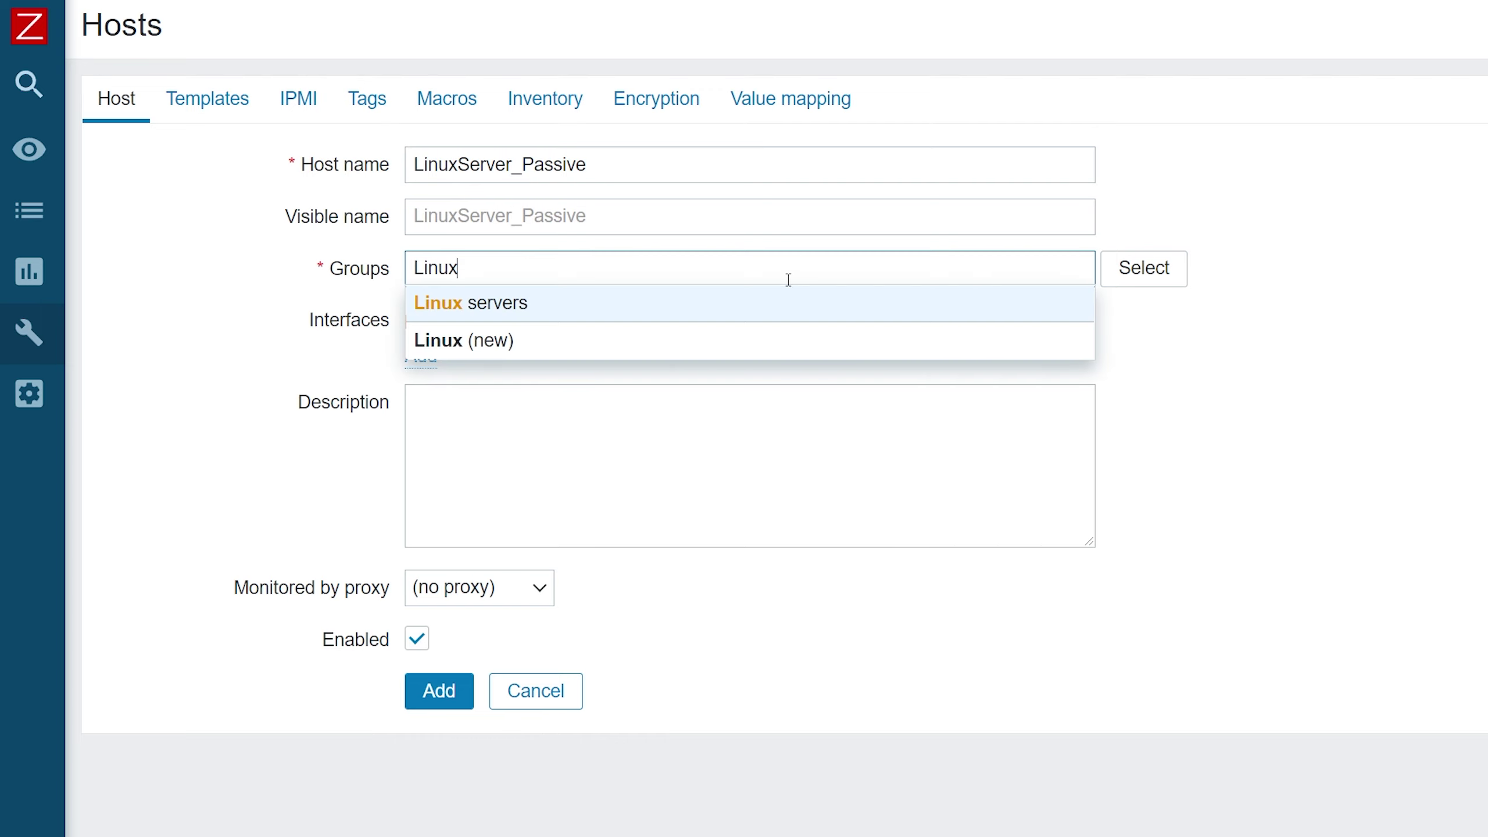
pyautogui.click(770, 304)
pyautogui.click(423, 386)
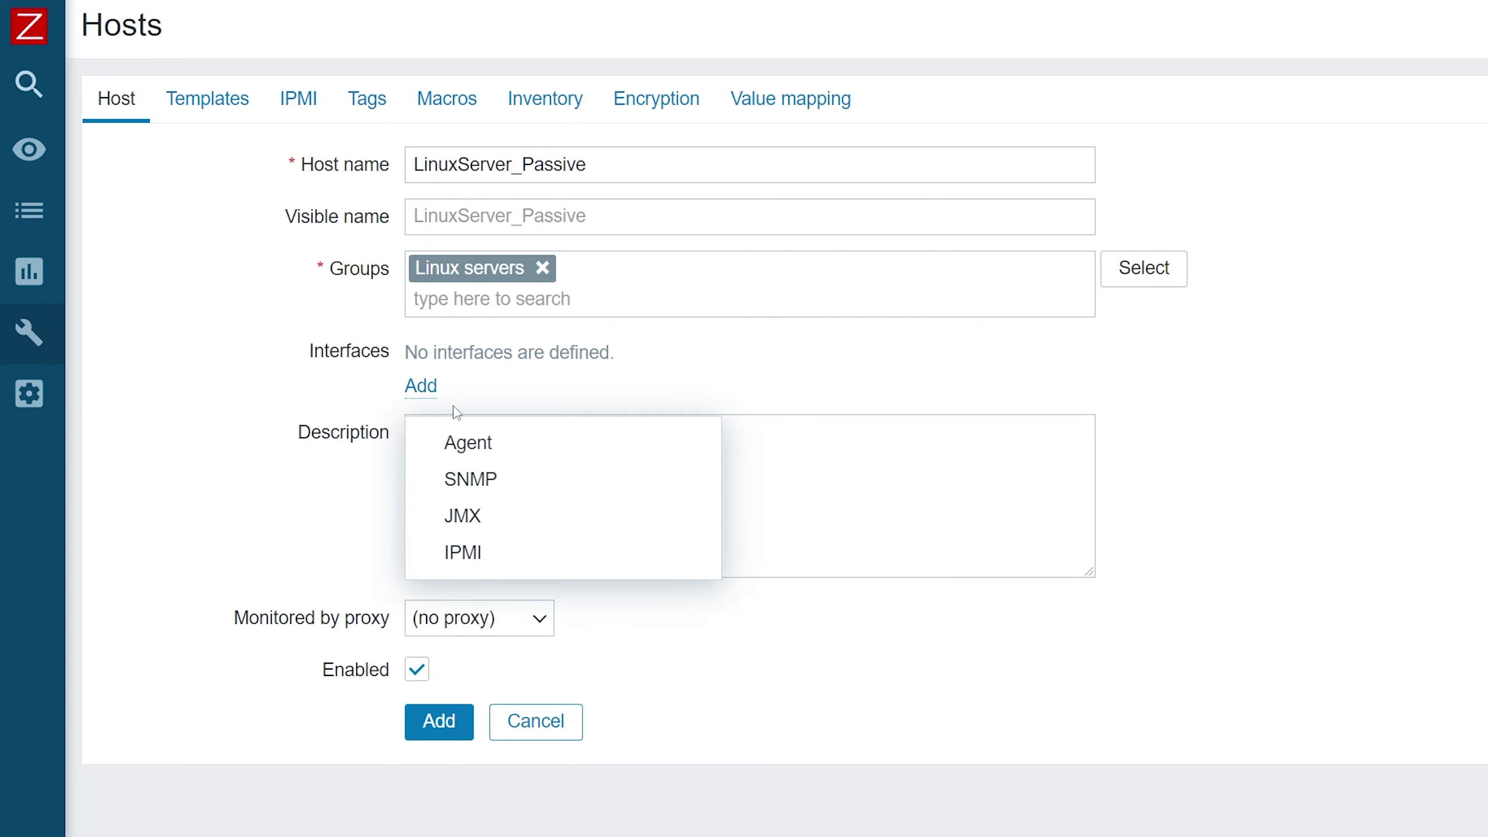
pyautogui.click(468, 442)
pyautogui.click(611, 396)
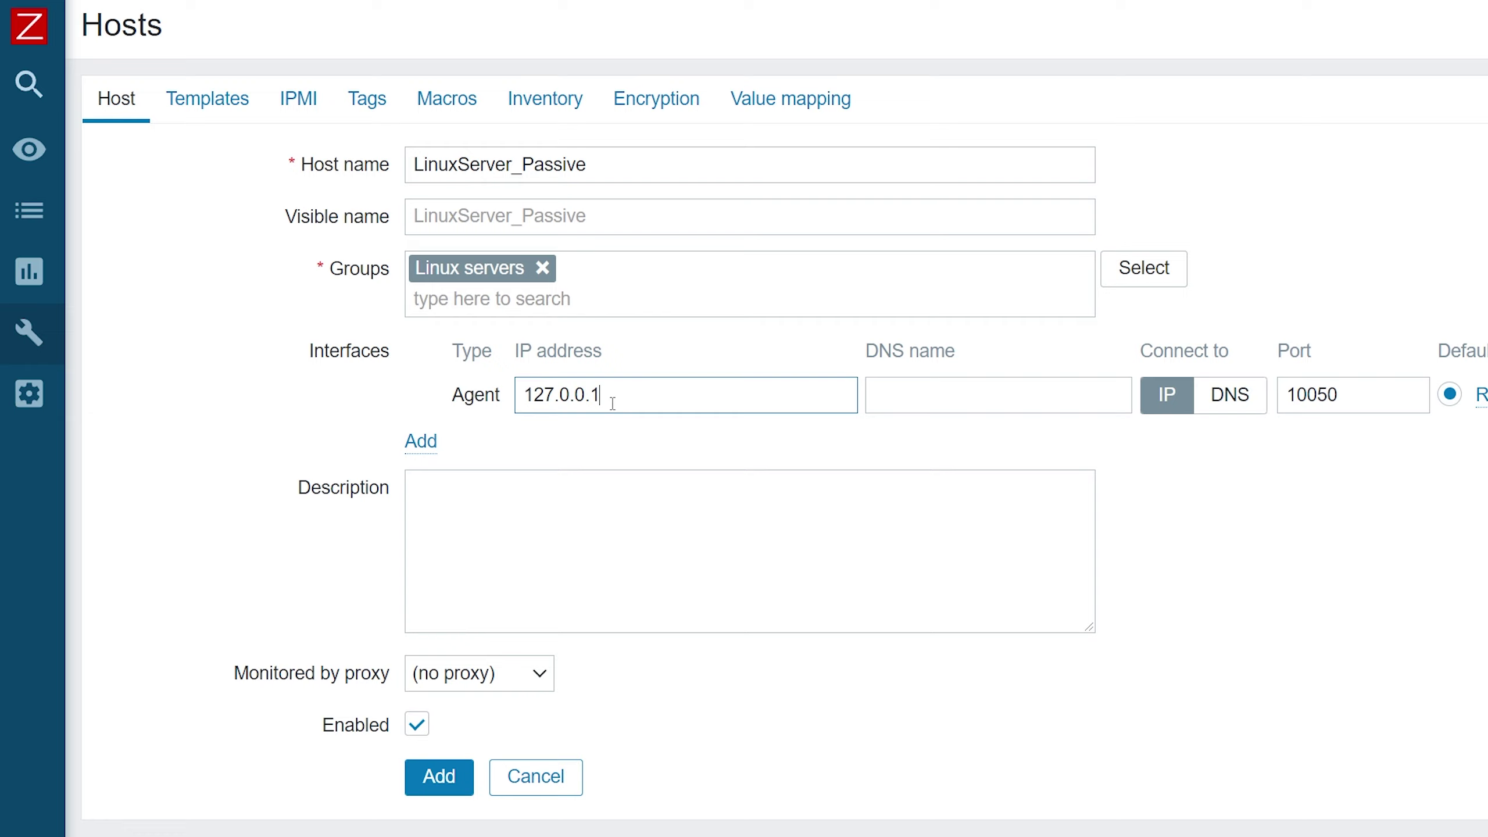
pyautogui.doubleClick(612, 395)
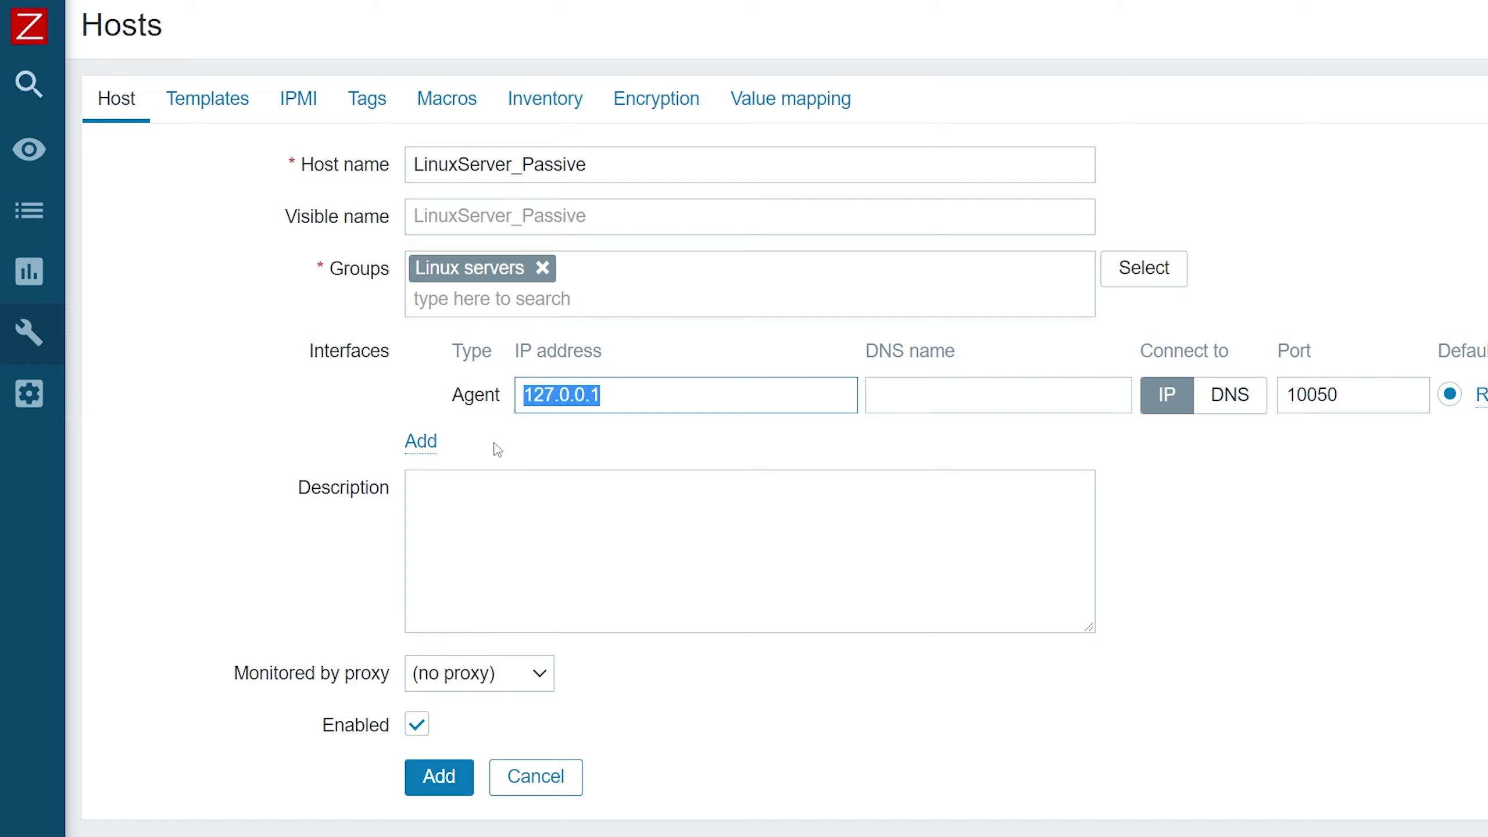
pyautogui.write('192.')
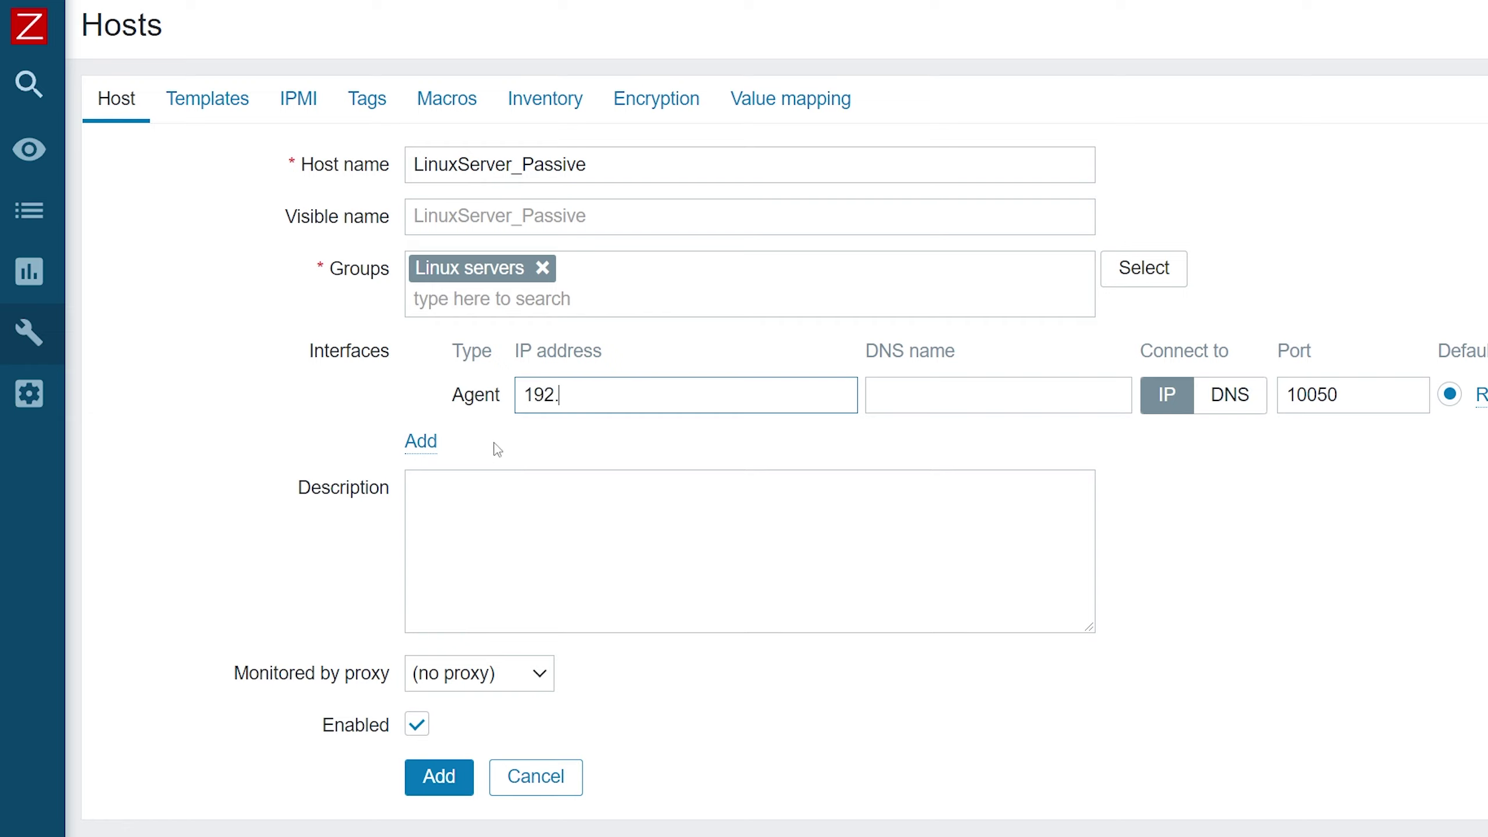
pyautogui.write('168.1.210')
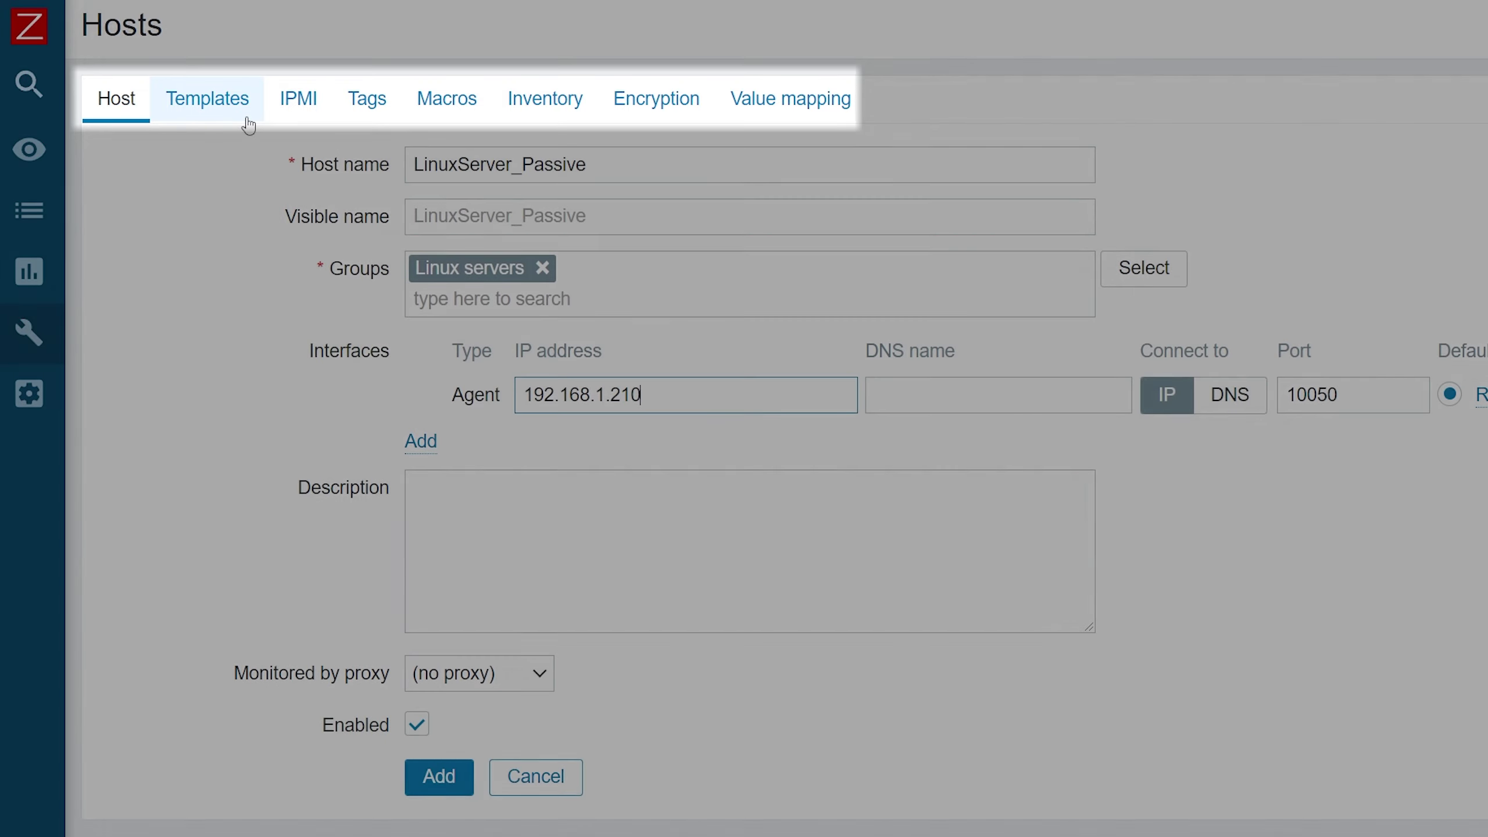
# Link the Linux by Zabbix agent template to LinuxServer_Passive and add the host
pyautogui.click(207, 98)
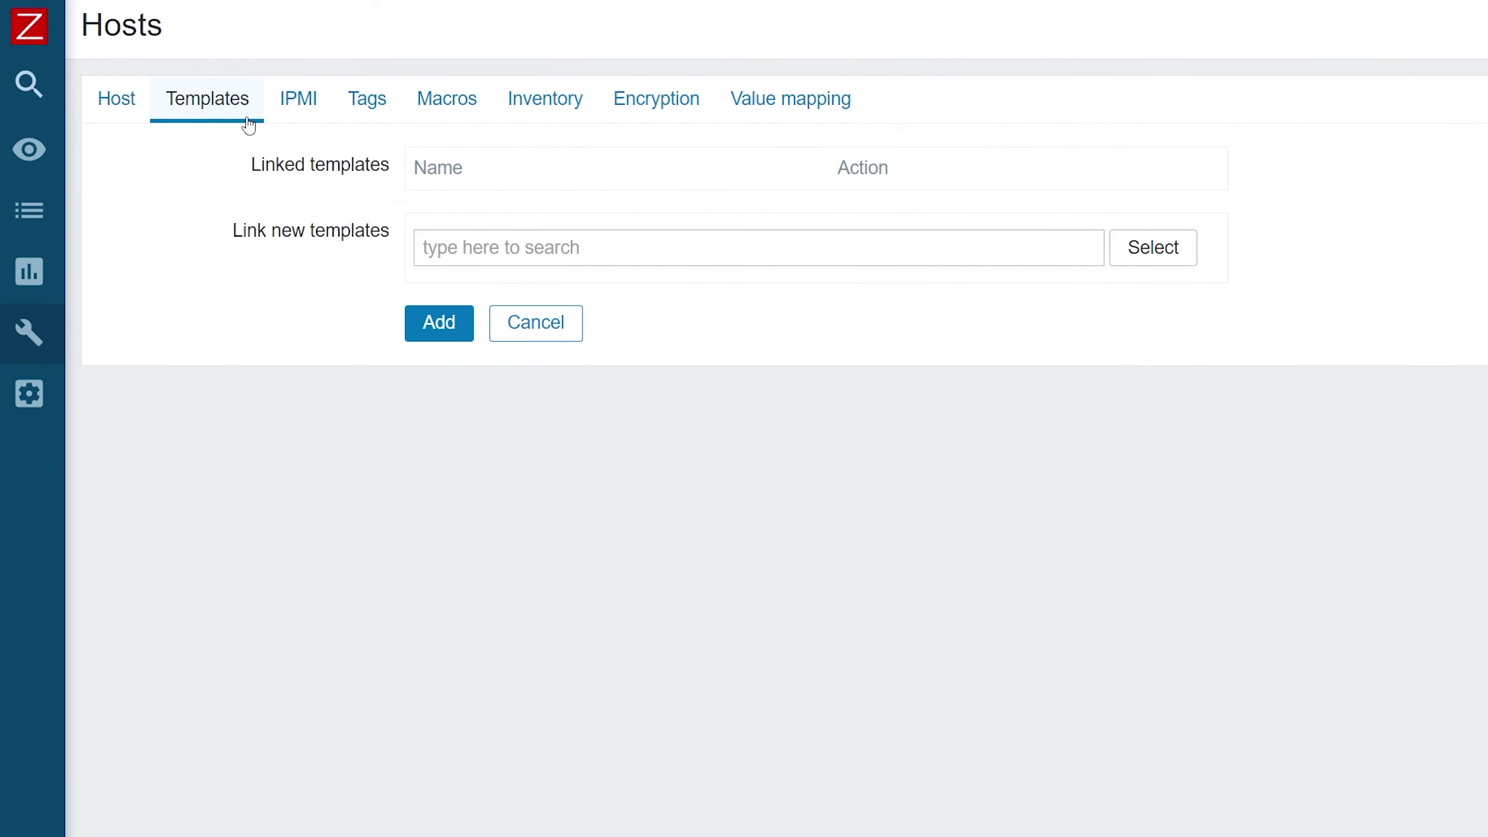
pyautogui.click(445, 247)
pyautogui.write('L')
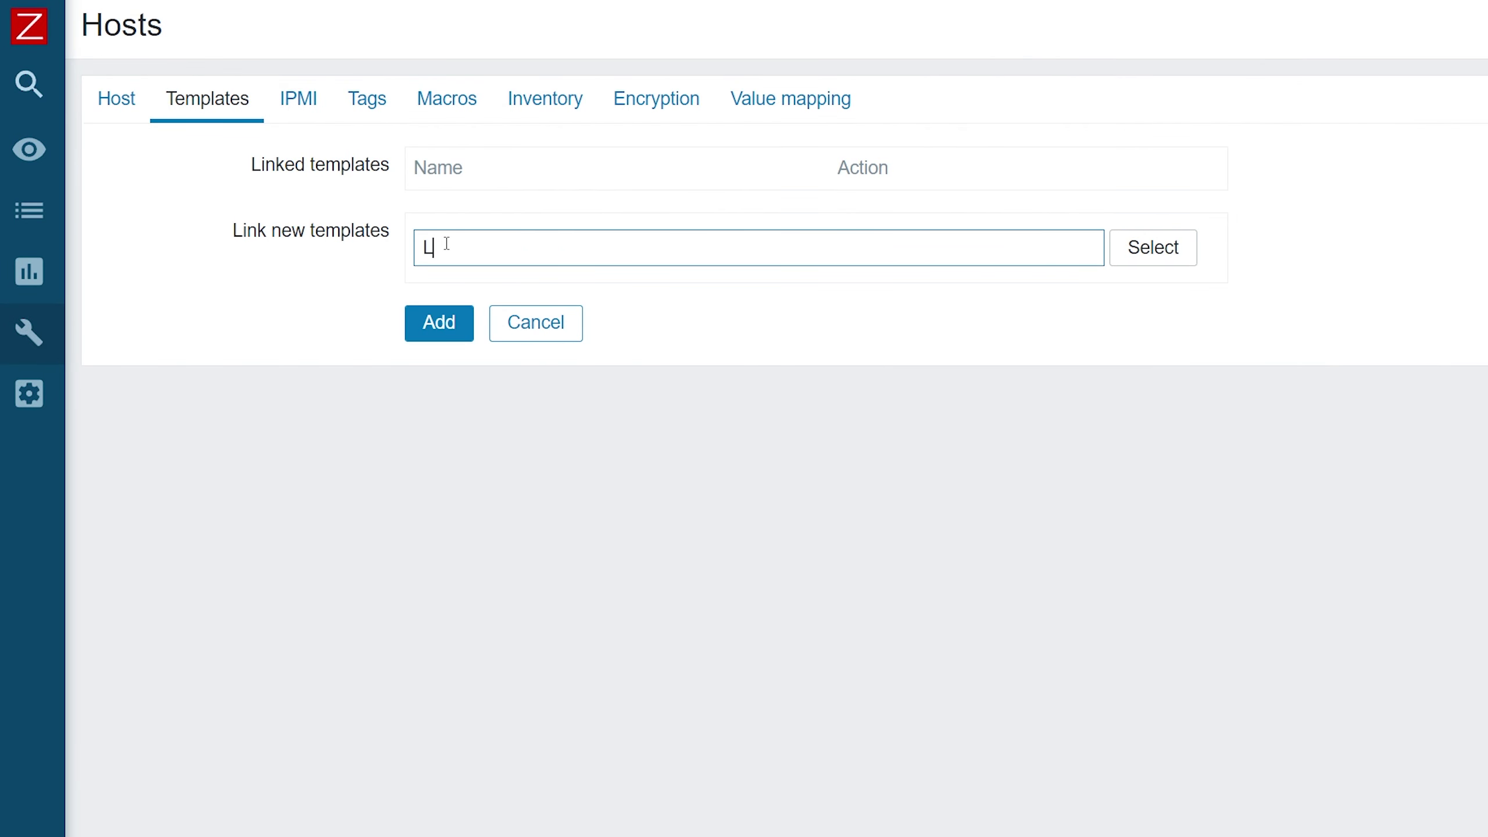
pyautogui.write('inux by')
pyautogui.click(446, 280)
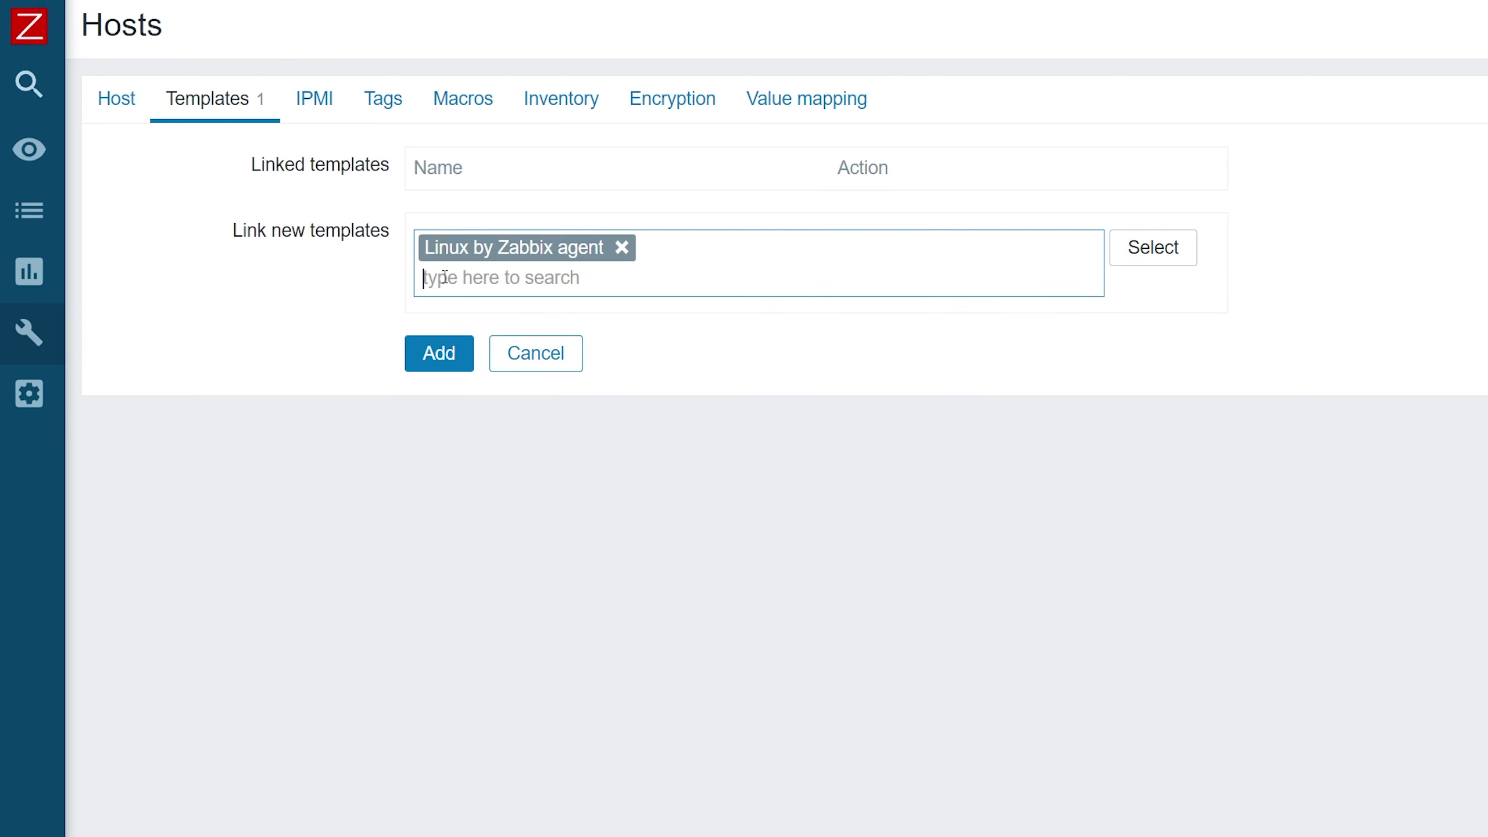
pyautogui.click(439, 353)
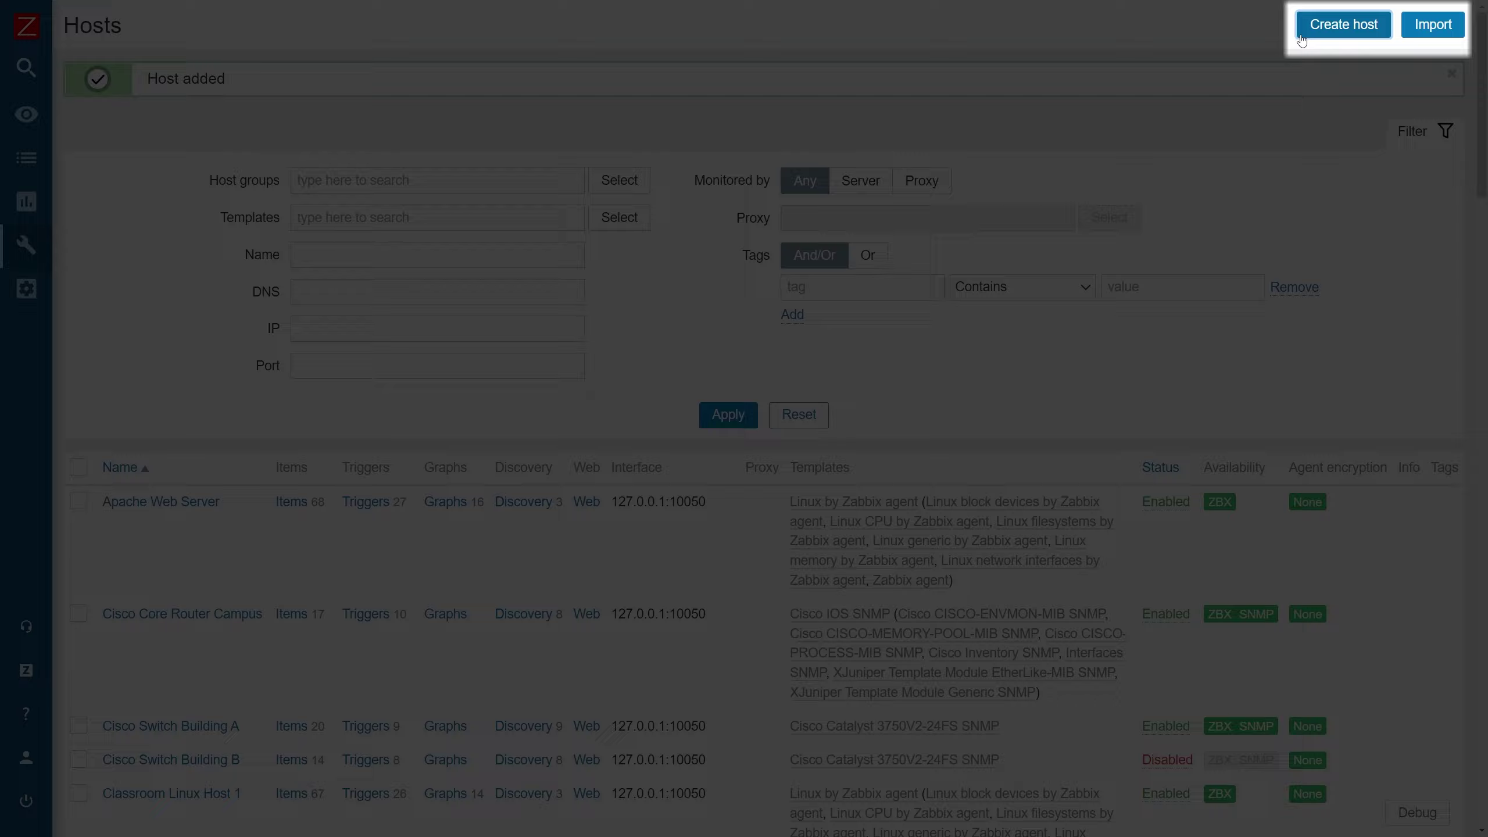
# Start host LinuxServer_Active and assign it to the Linux servers group
pyautogui.click(1342, 25)
pyautogui.write('L')
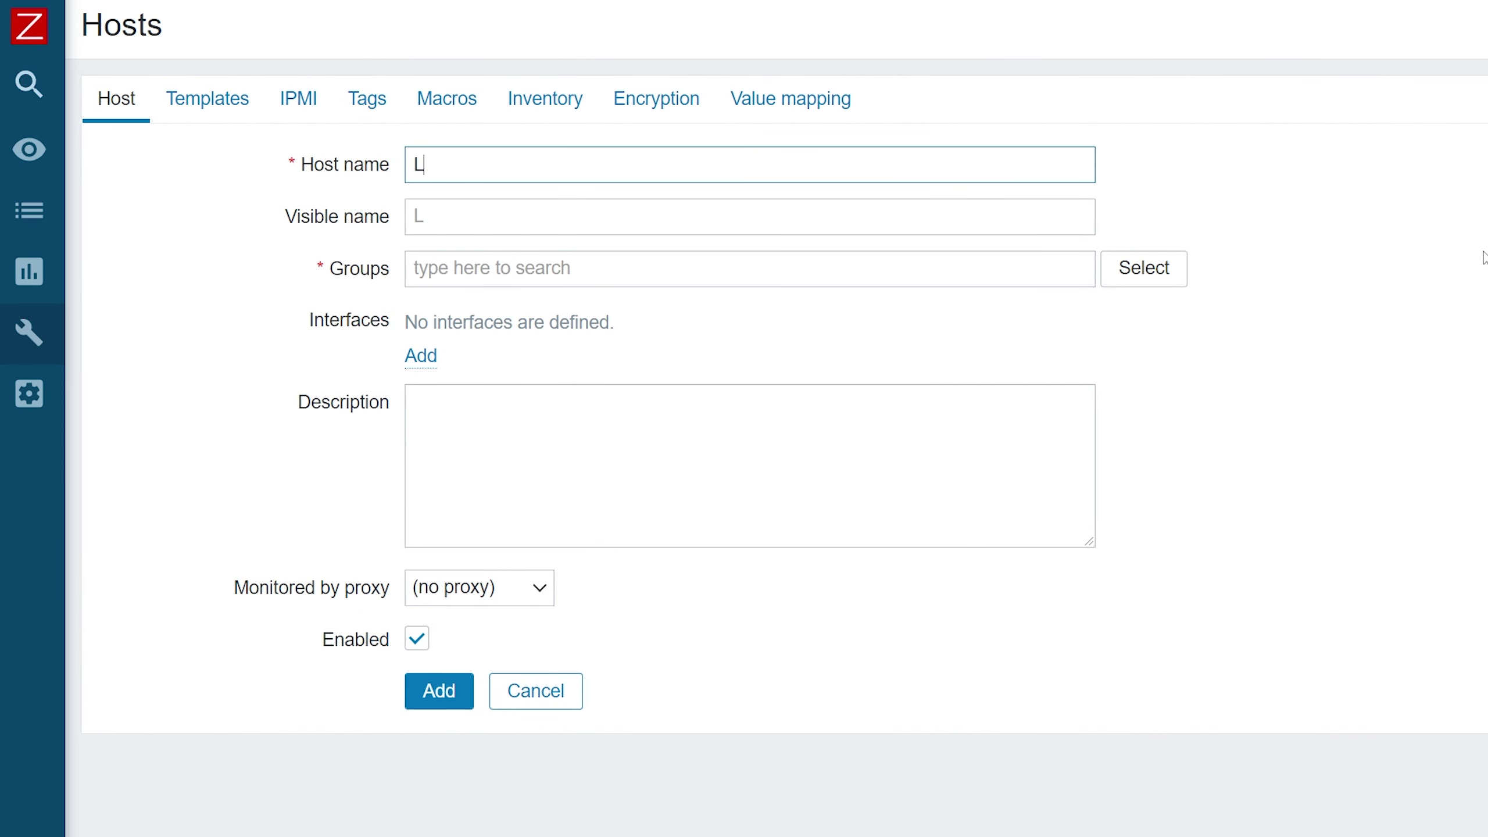
pyautogui.write('inuxServ')
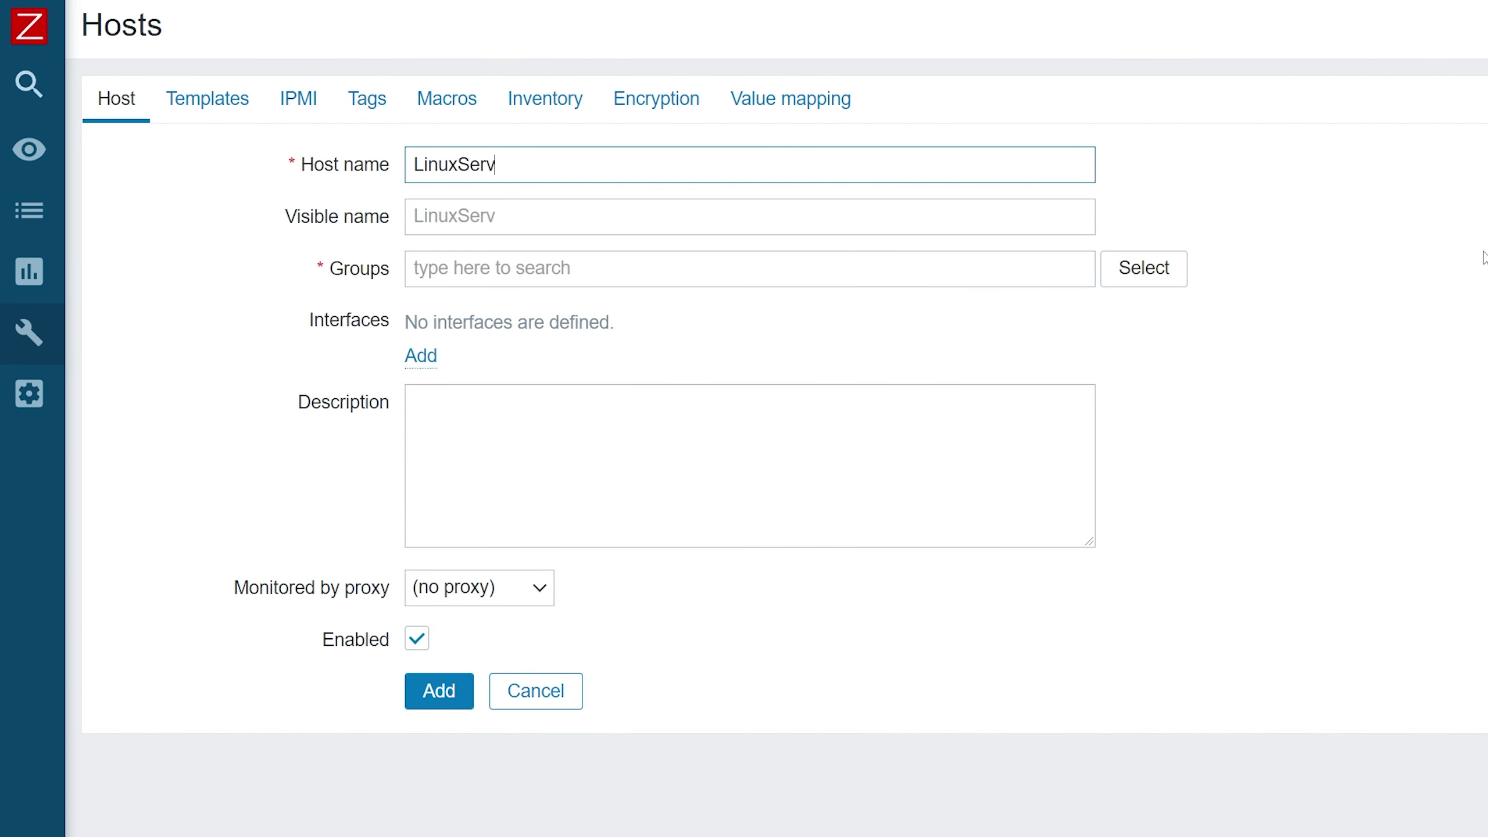
pyautogui.write('er_Ac')
pyautogui.write('tive')
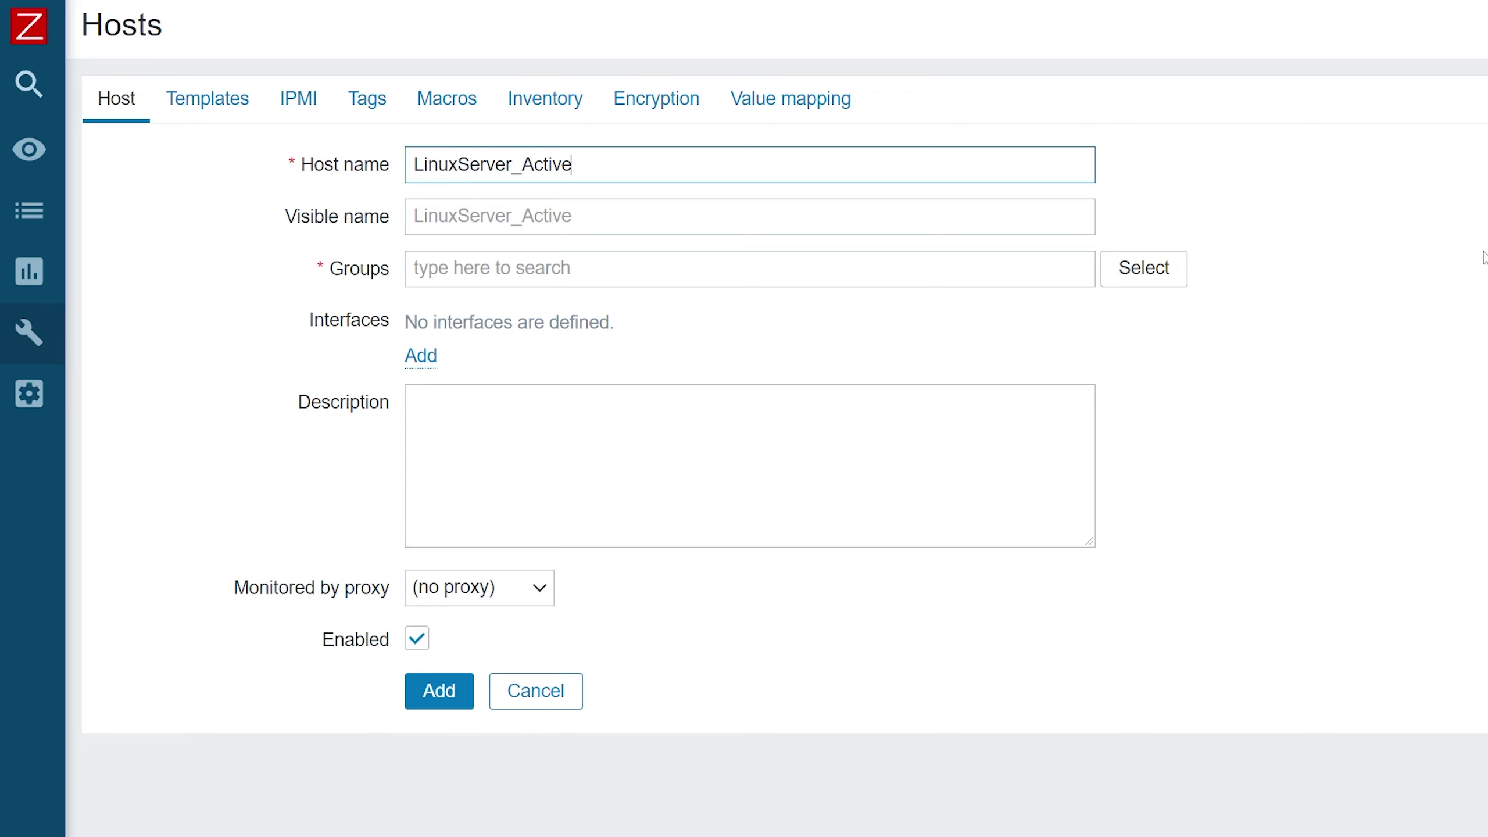
pyautogui.press('Tab')
pyautogui.press('Tab')
pyautogui.write('Linux')
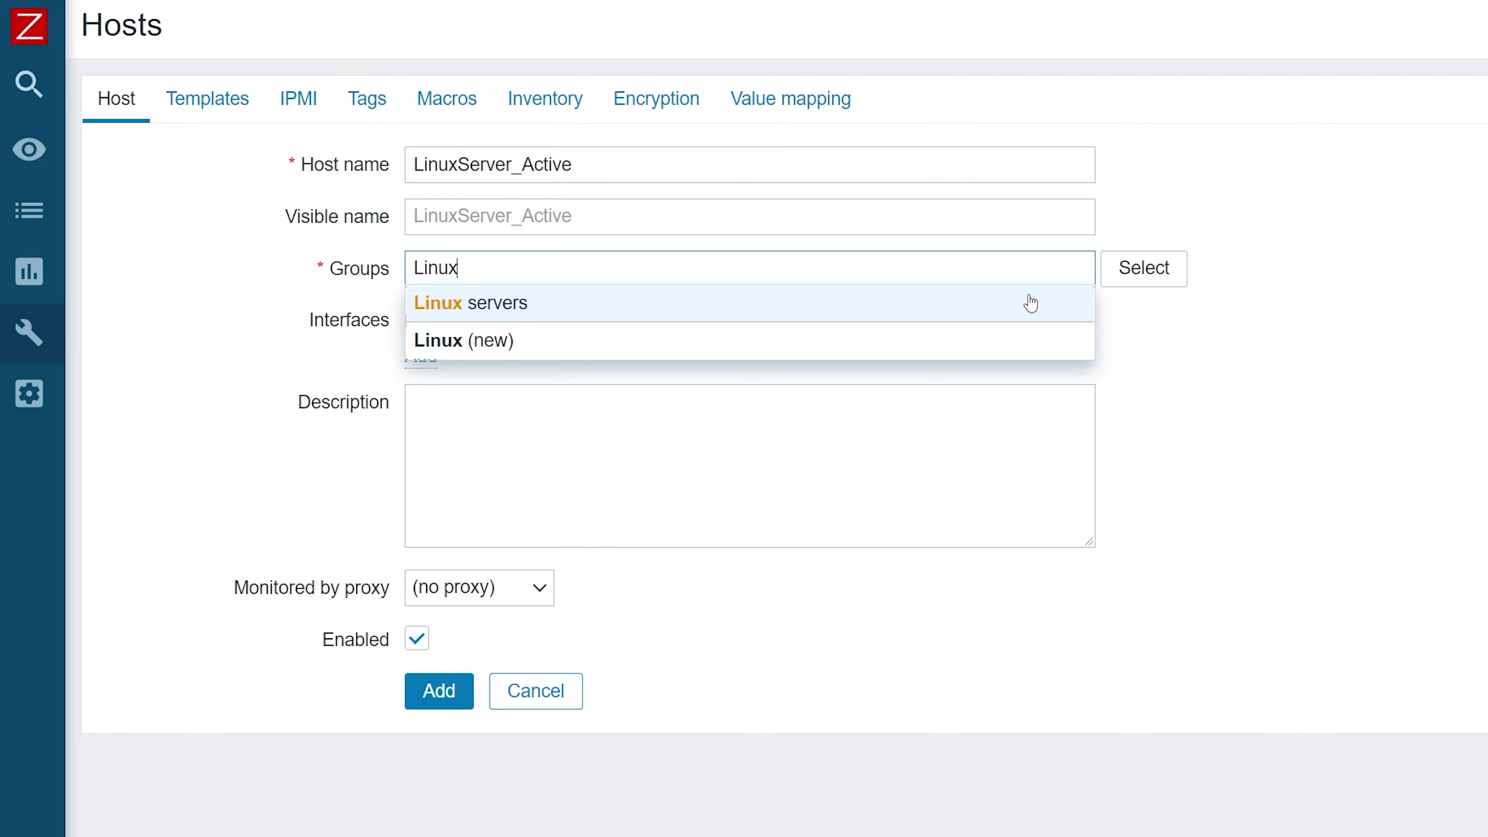
pyautogui.click(1030, 304)
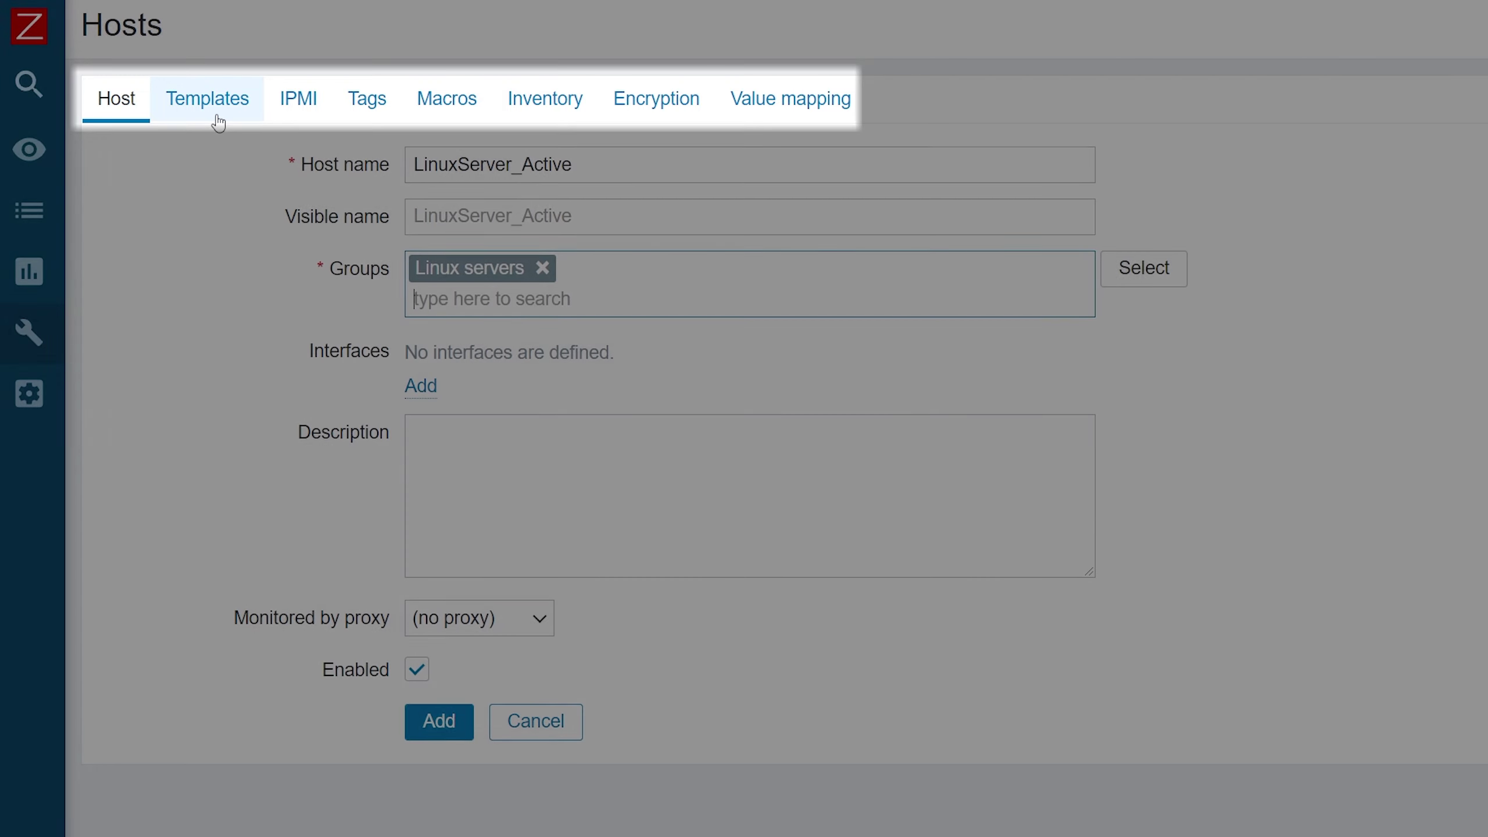
# Link the Linux by Zabbix agent active template and add LinuxServer_Active
pyautogui.click(207, 98)
pyautogui.click(436, 246)
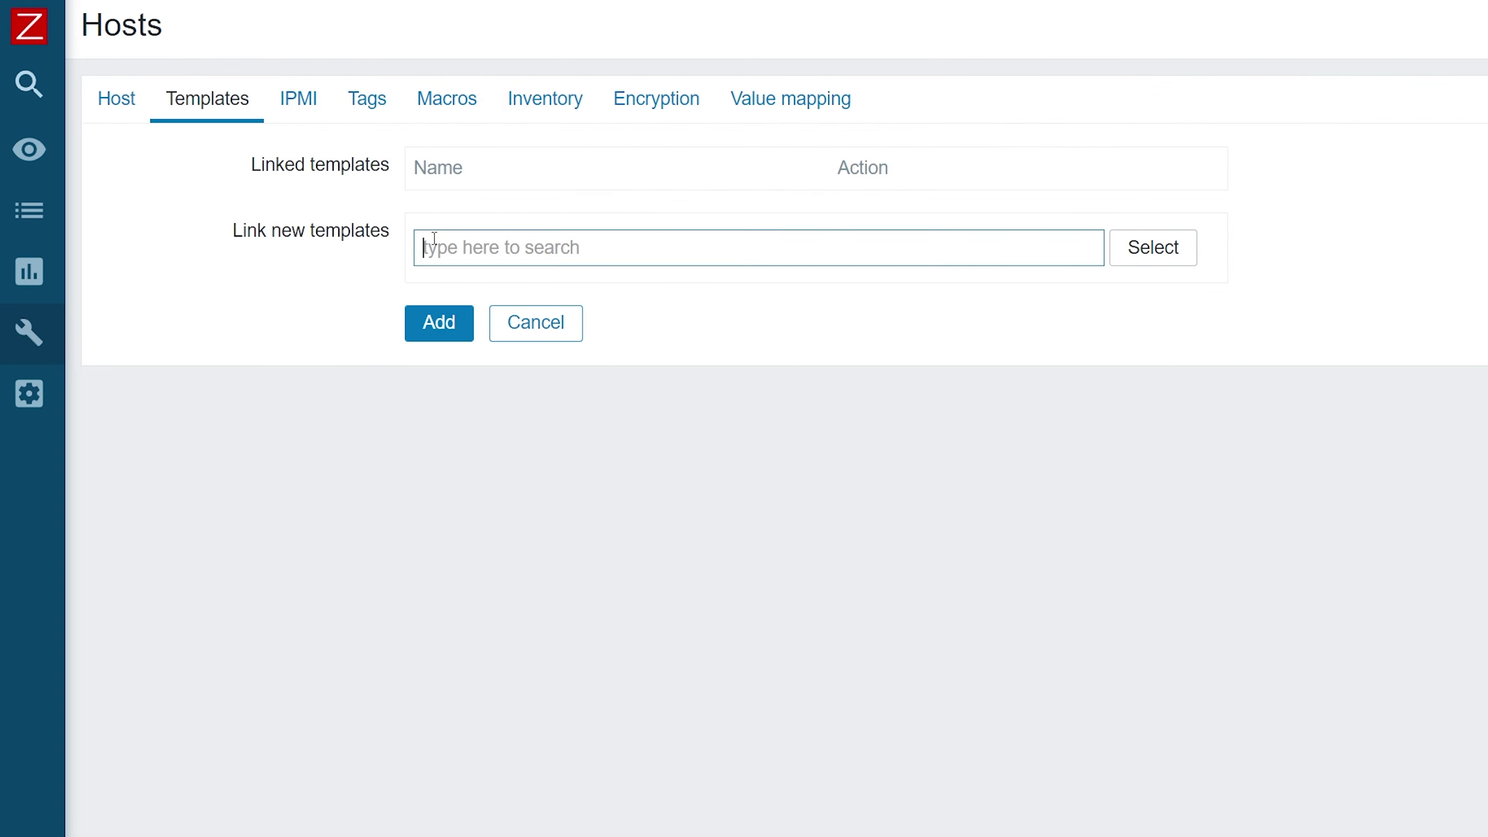
pyautogui.write('Linux by')
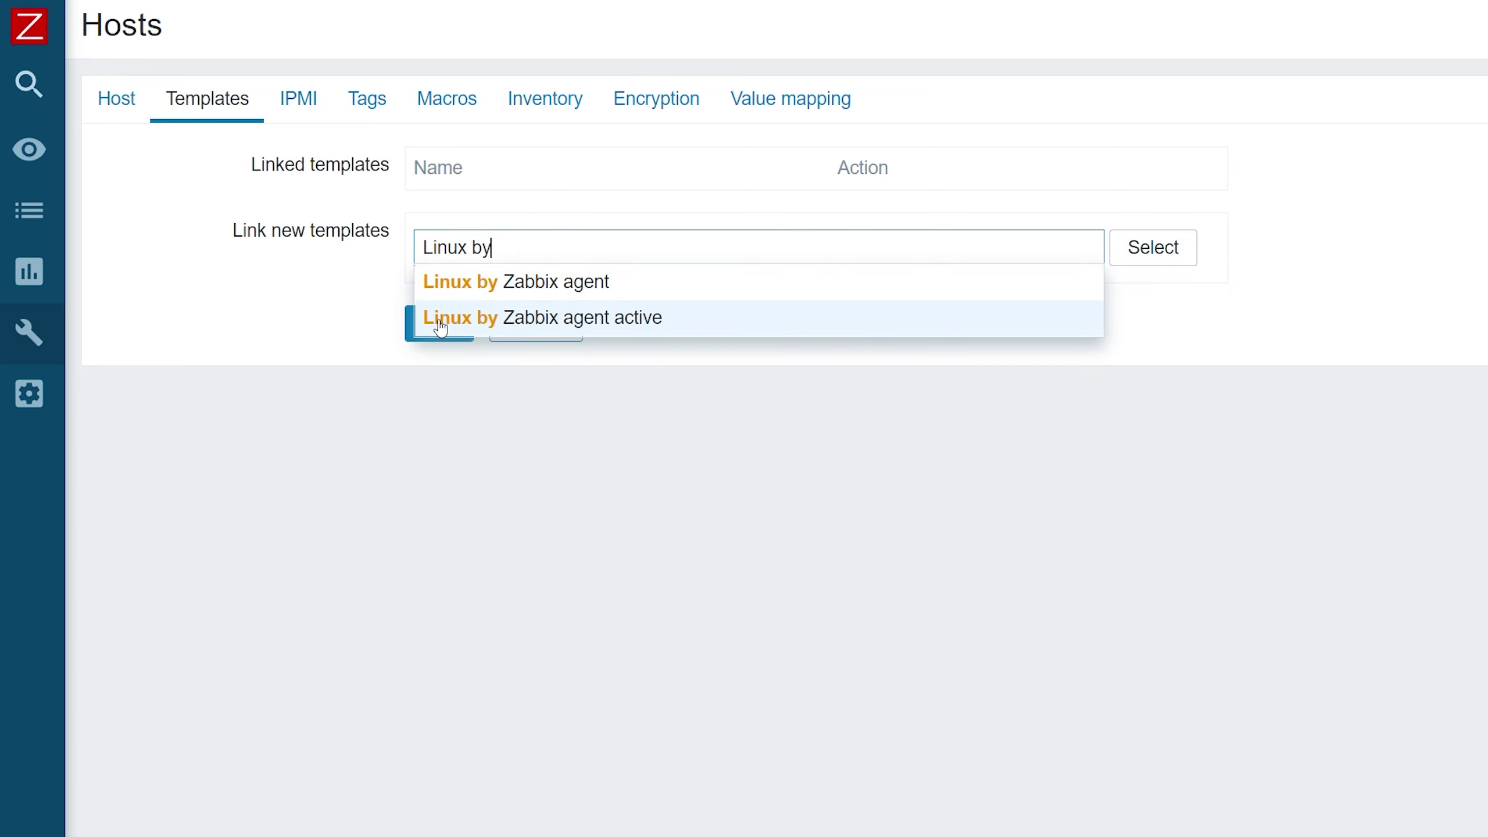
pyautogui.click(448, 317)
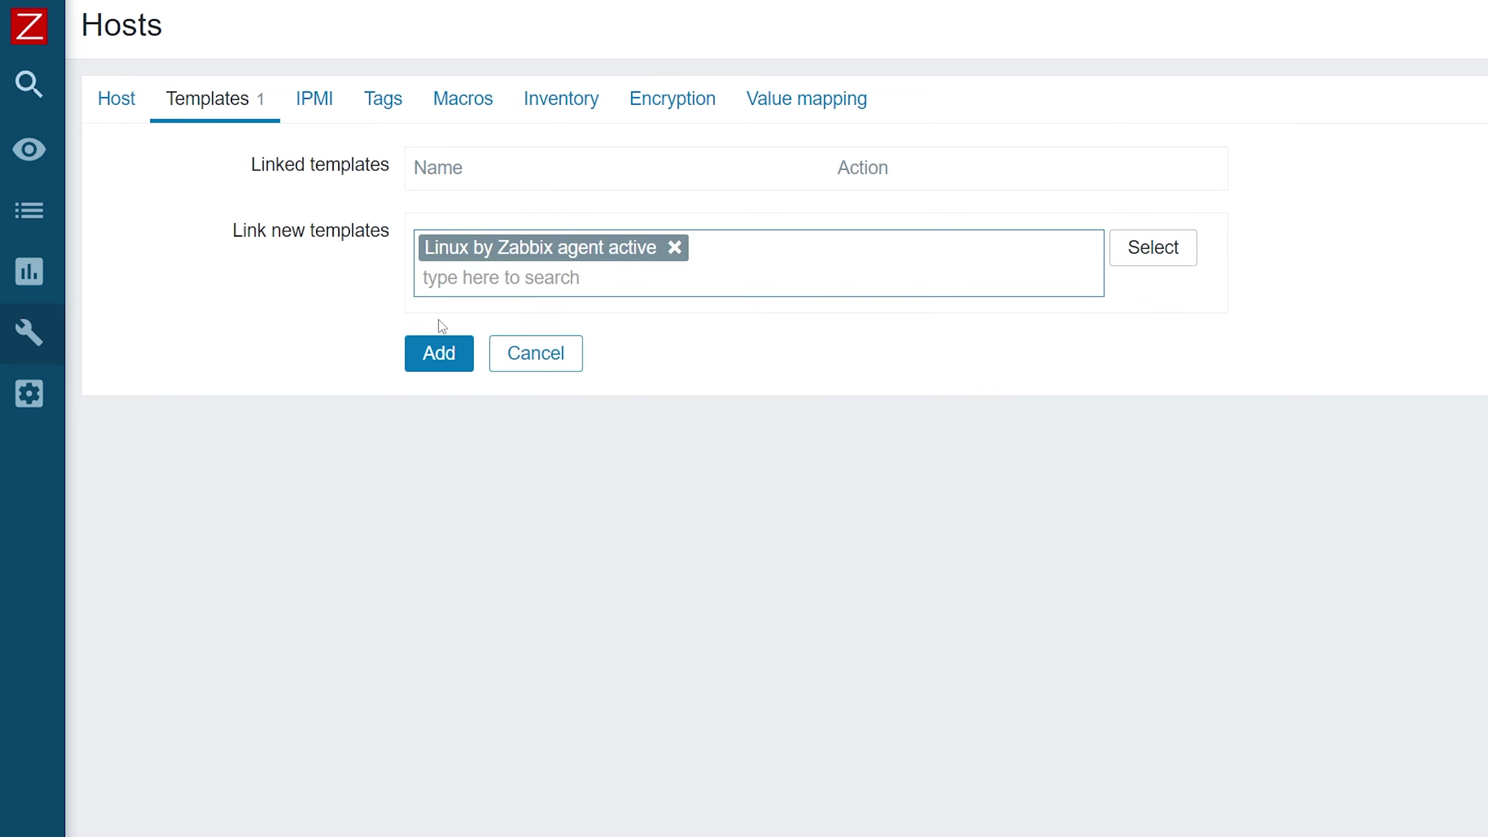
pyautogui.click(440, 354)
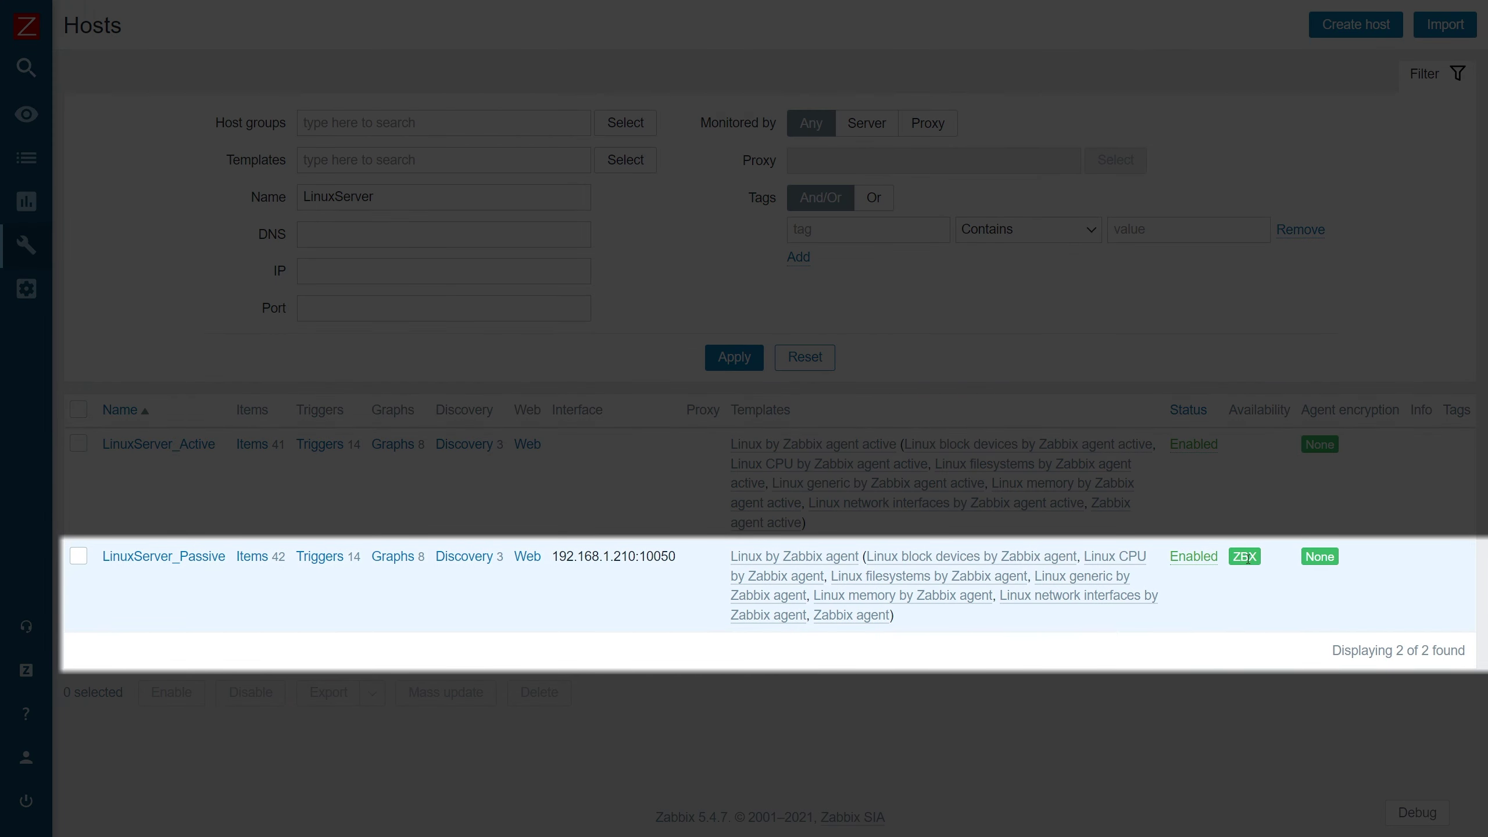
# Confirm LinuxServer_Passive's agent at 192.168.1.210:10050 is Available, and expand the Monitoring menu
pyautogui.click(1246, 555)
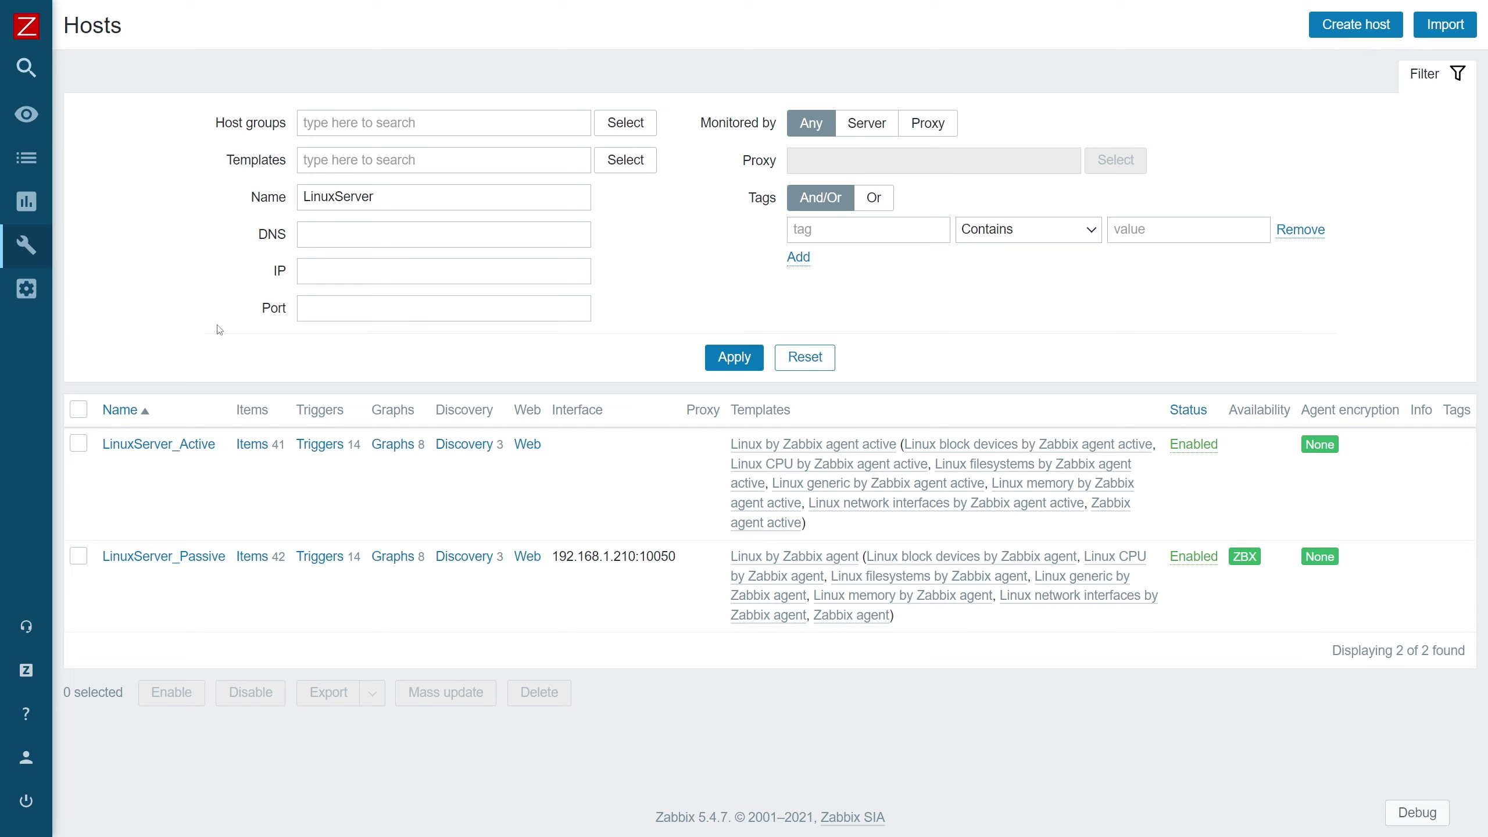
pyautogui.click(86, 115)
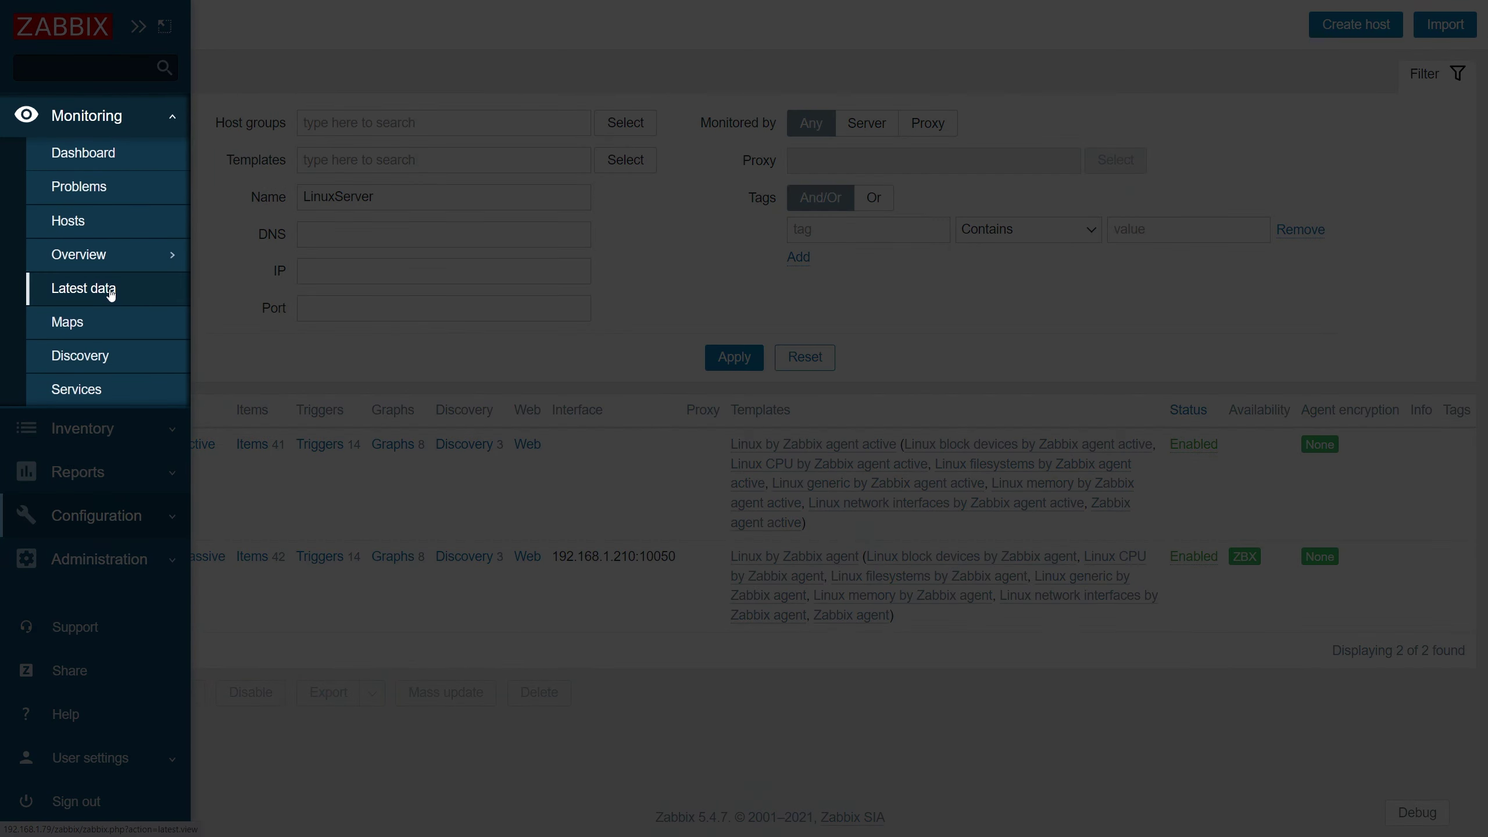
# Show LinuxServer_Passive's memory and CPU metrics in Latest data, then remove that host filter
pyautogui.click(84, 289)
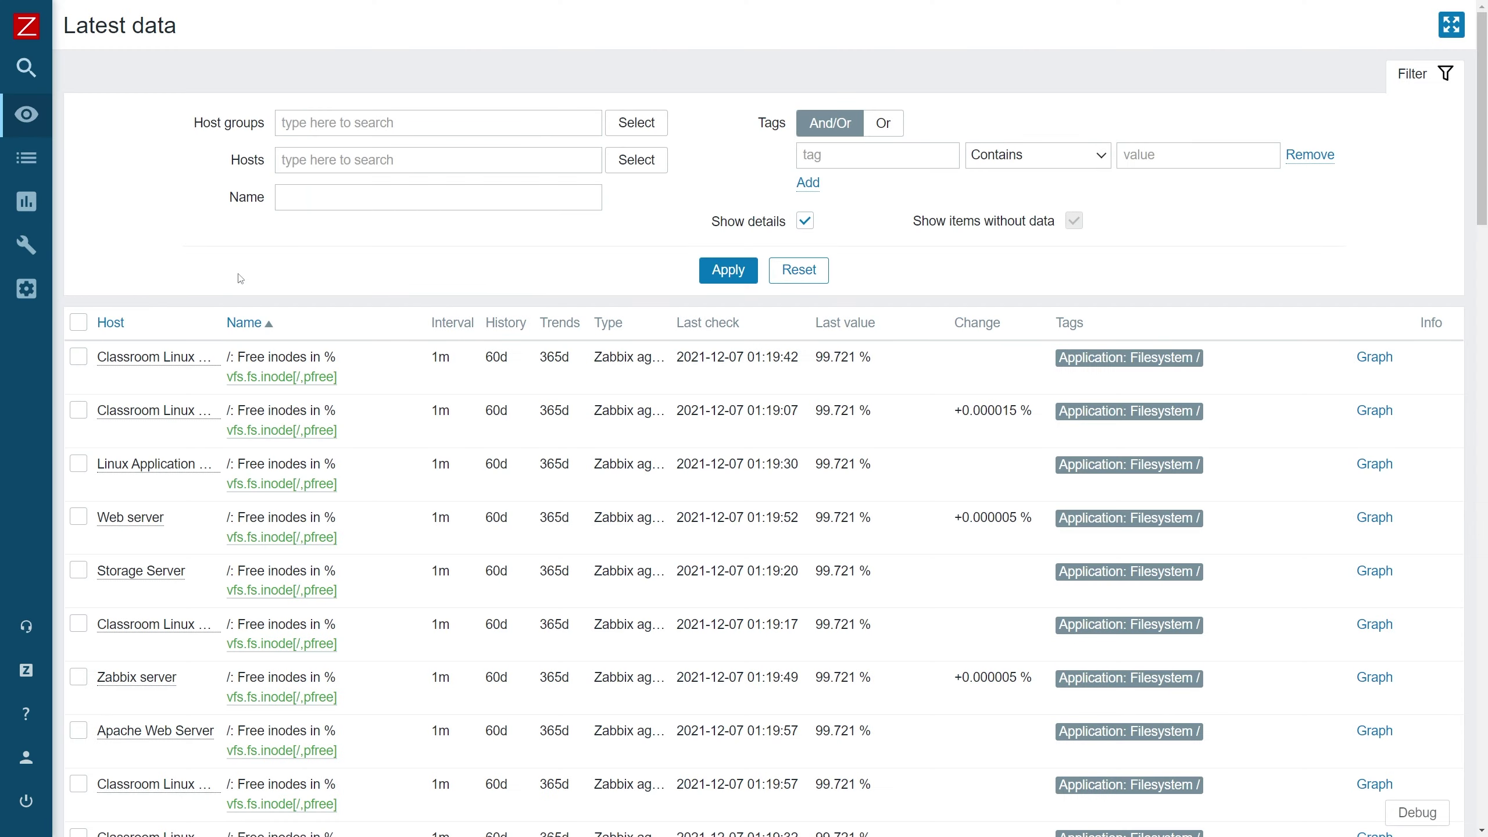
pyautogui.write('L')
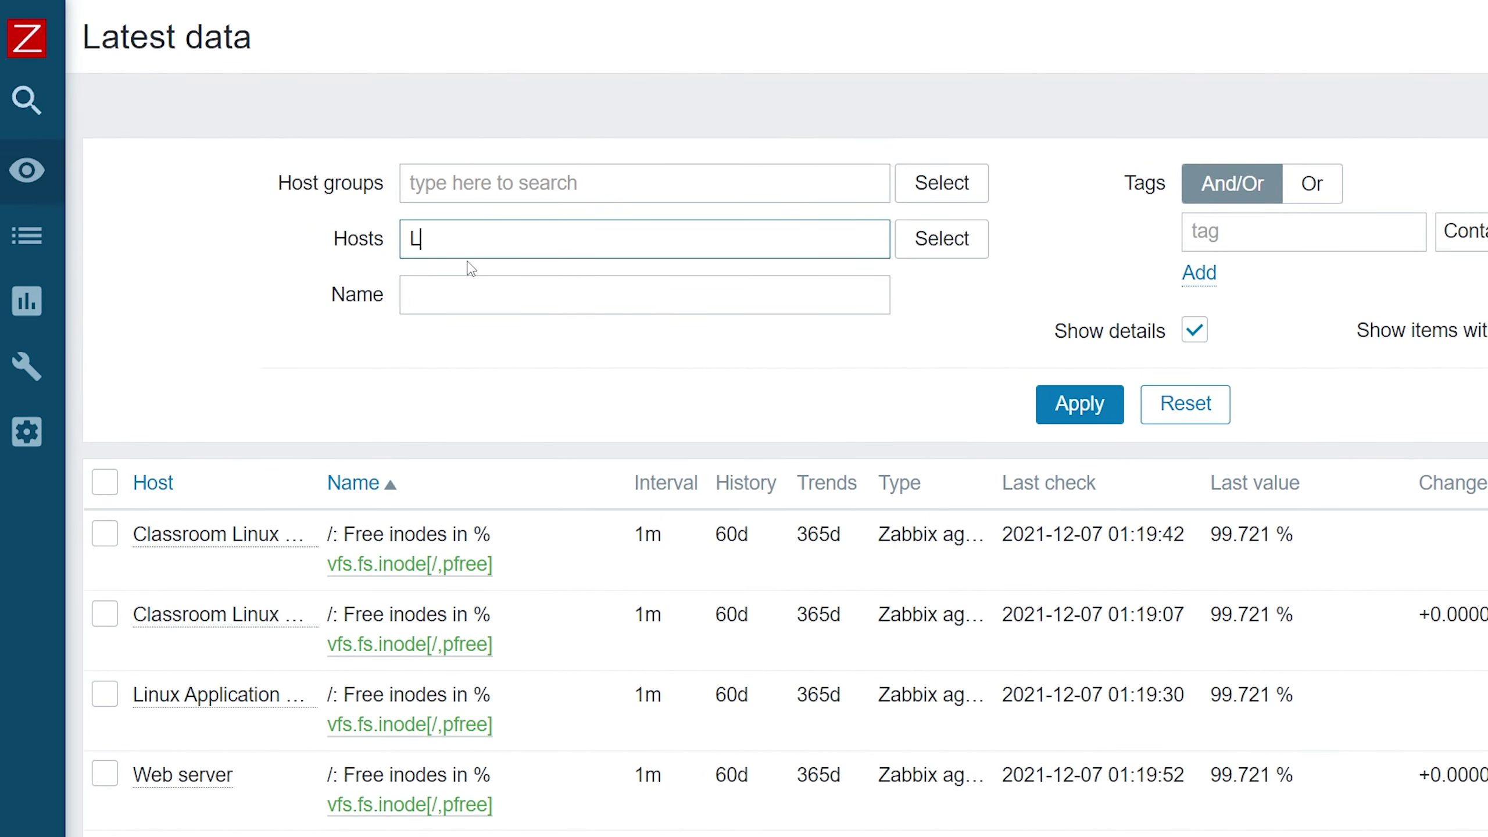
pyautogui.write('inuxServer')
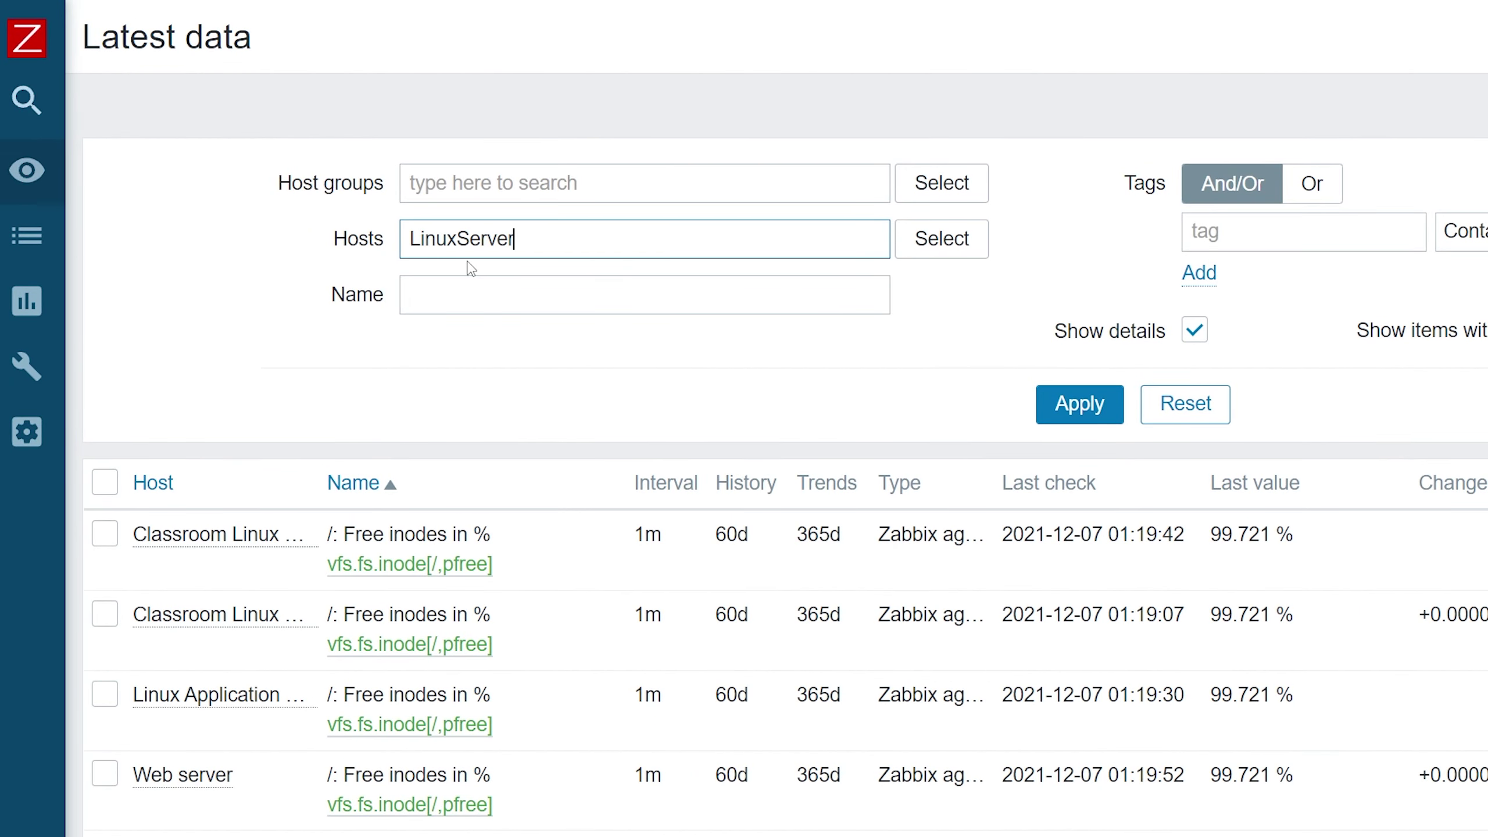
pyautogui.click(500, 274)
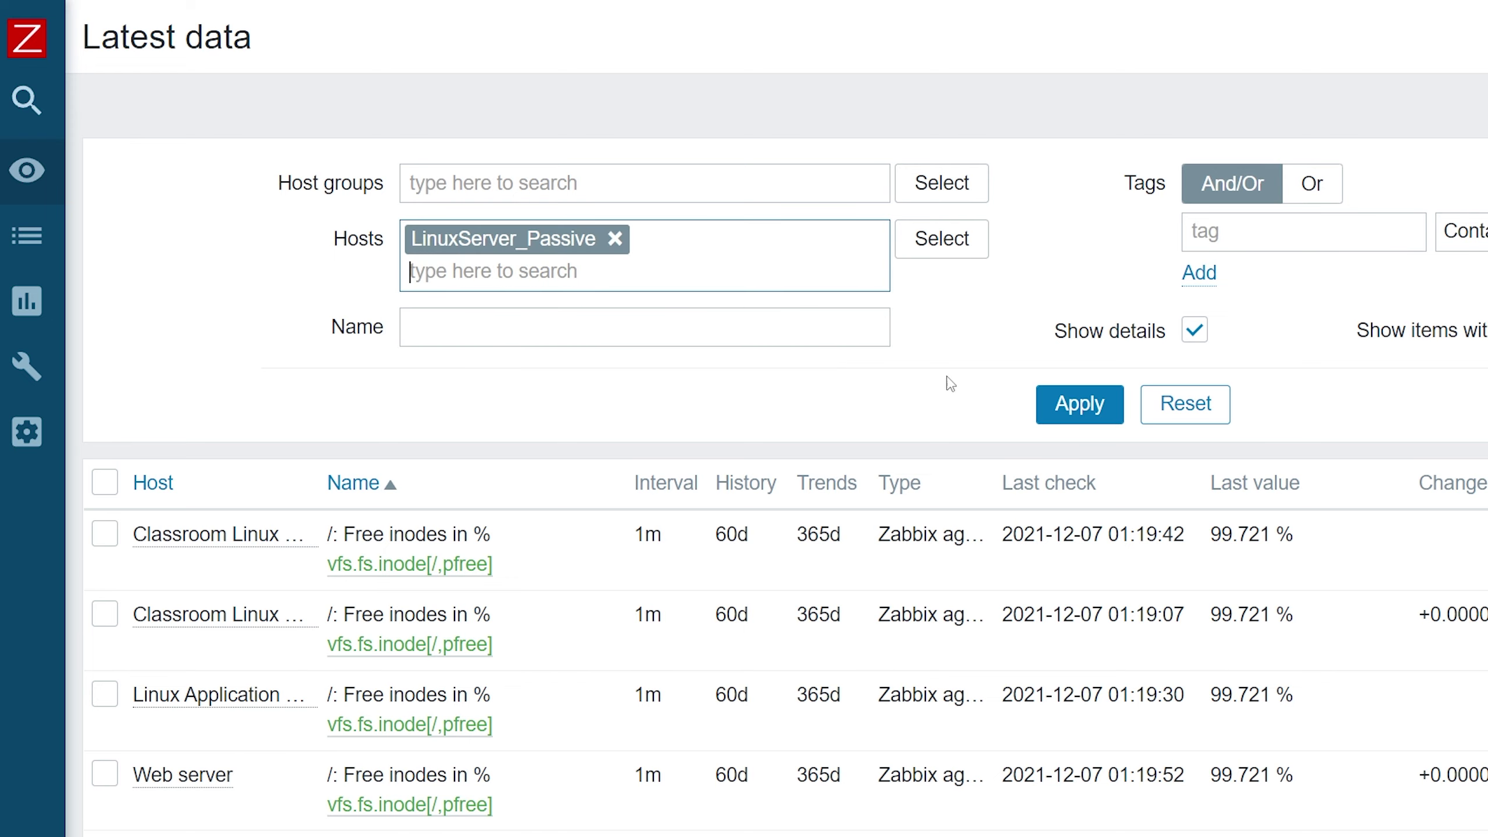
pyautogui.click(1079, 404)
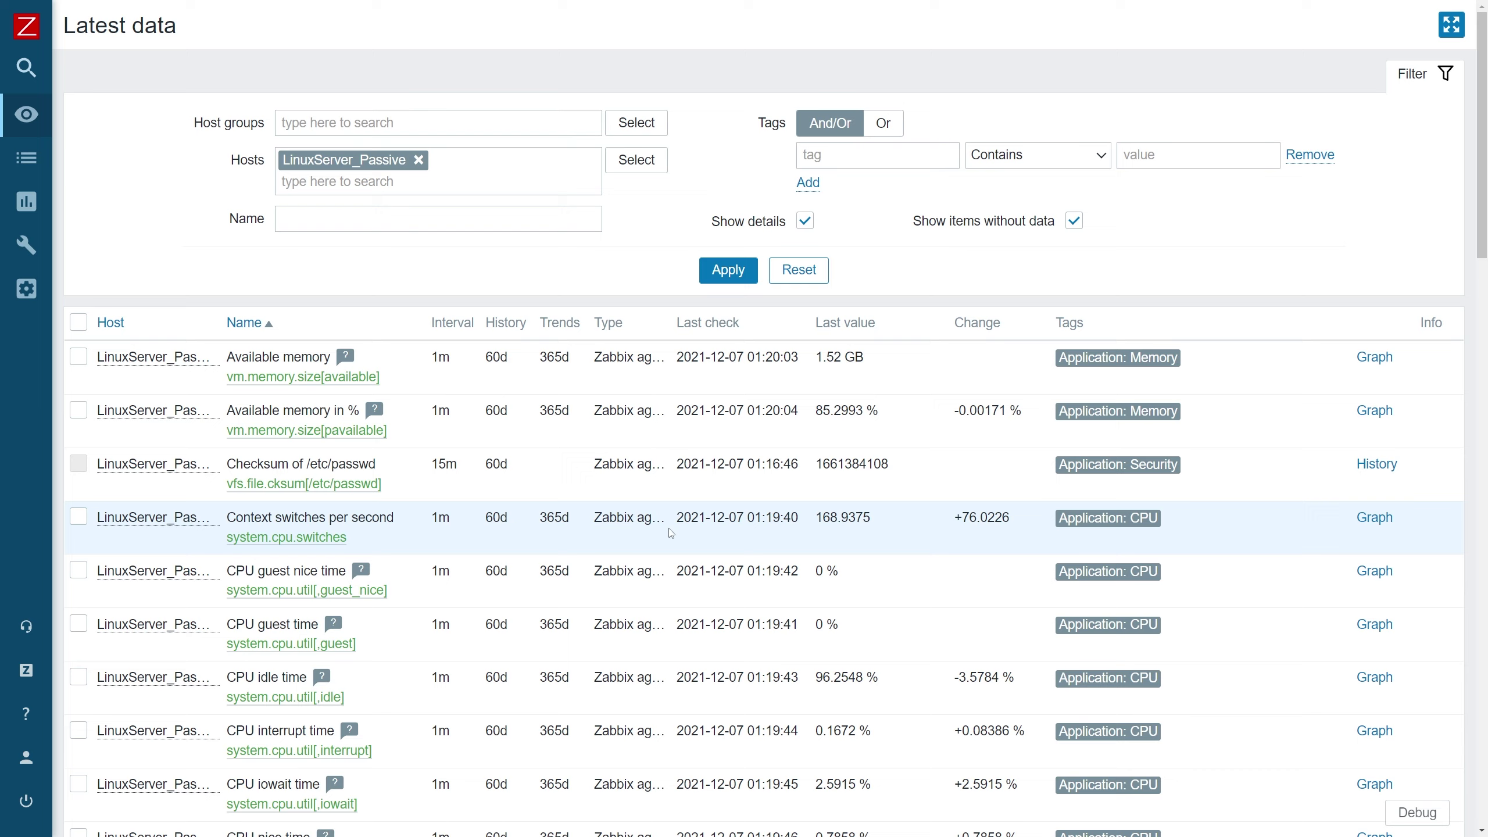
pyautogui.click(418, 160)
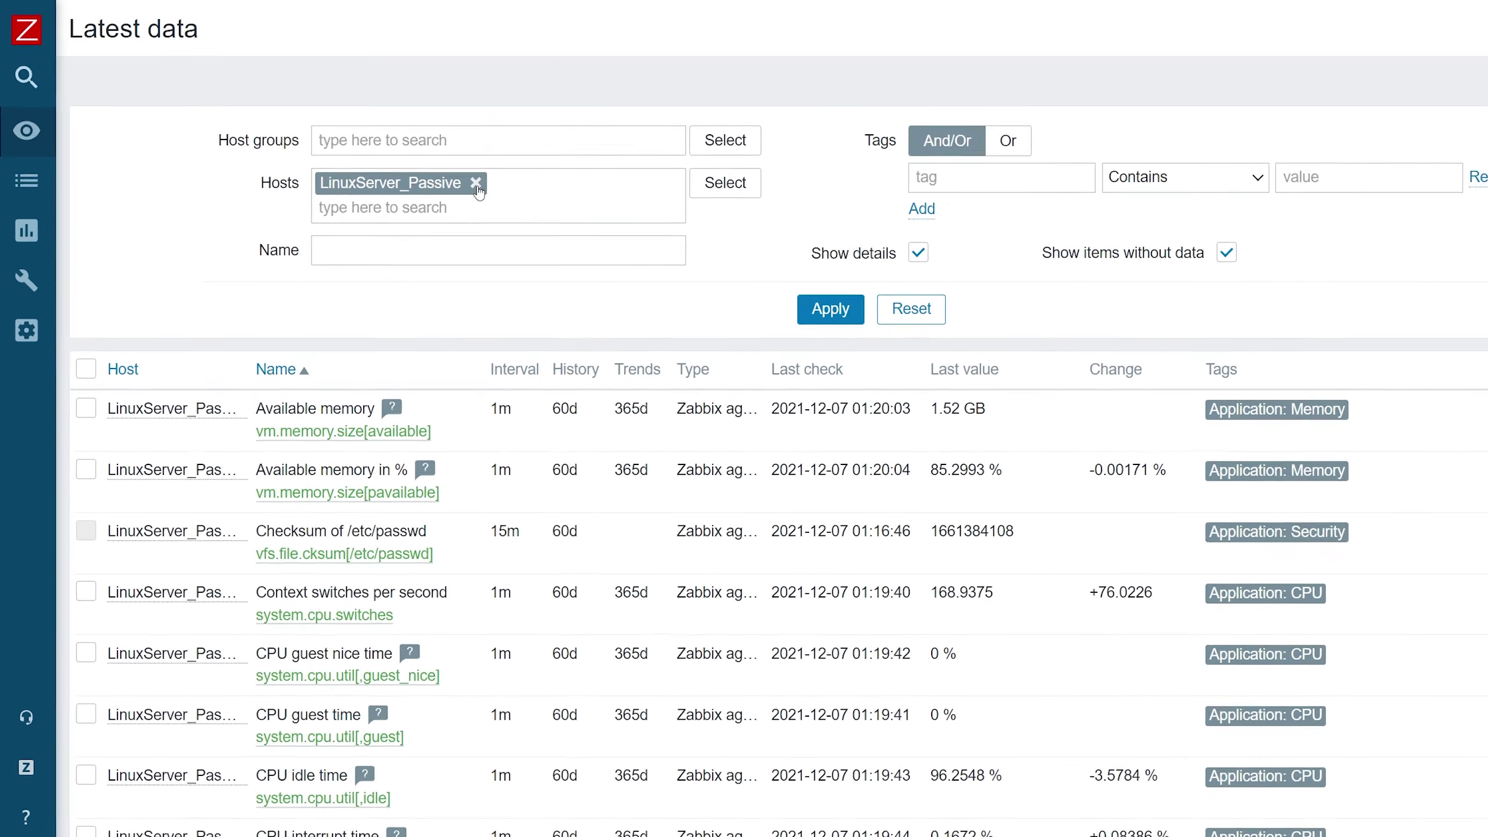
pyautogui.write('LinuxS')
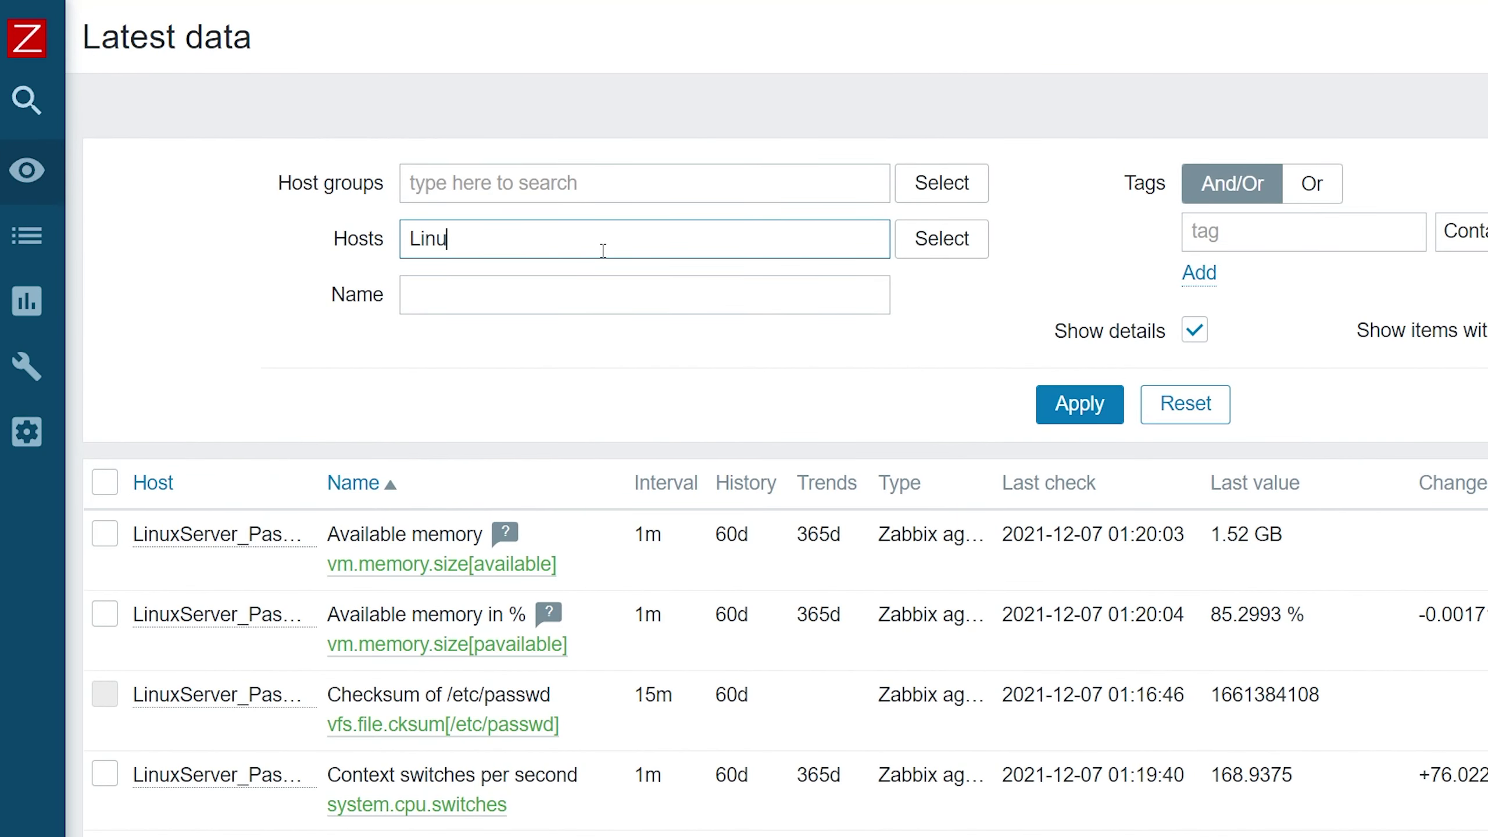